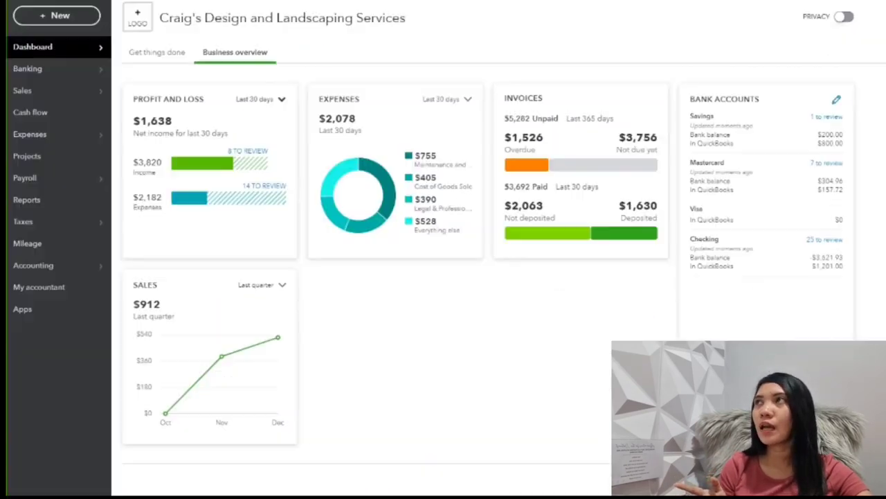
View the Banking page, then return to the dashboard and open the Savings account's transactions from its bank accounts list
mouse_move(36, 72)
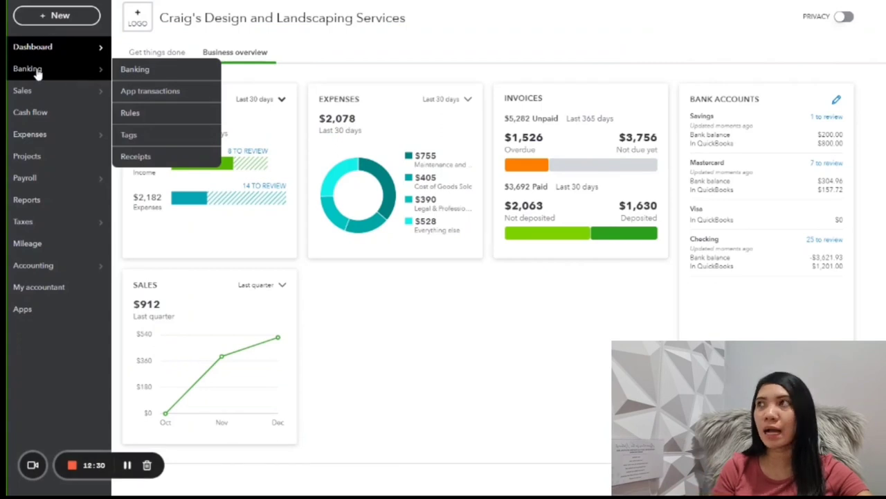
left_click(37, 69)
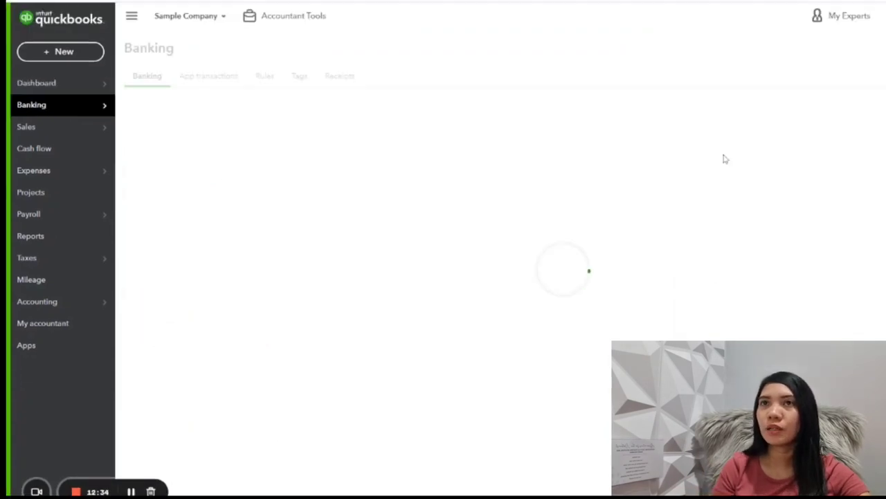
left_click(54, 48)
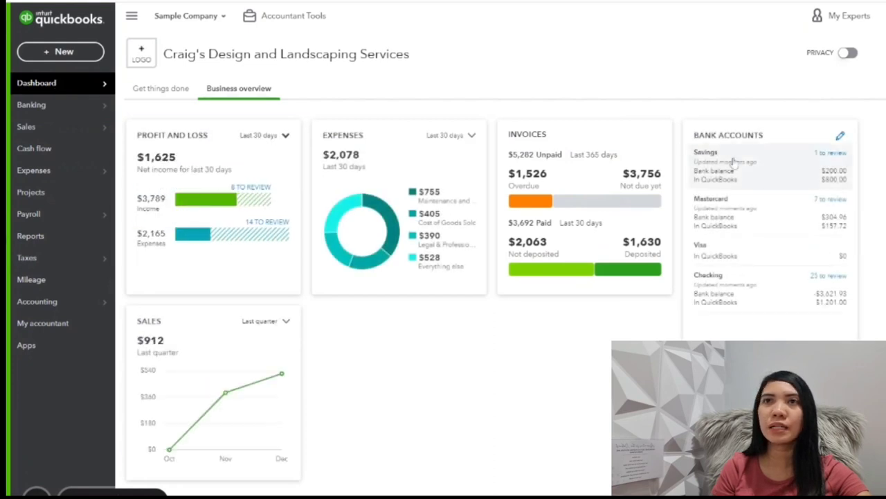
left_click(728, 159)
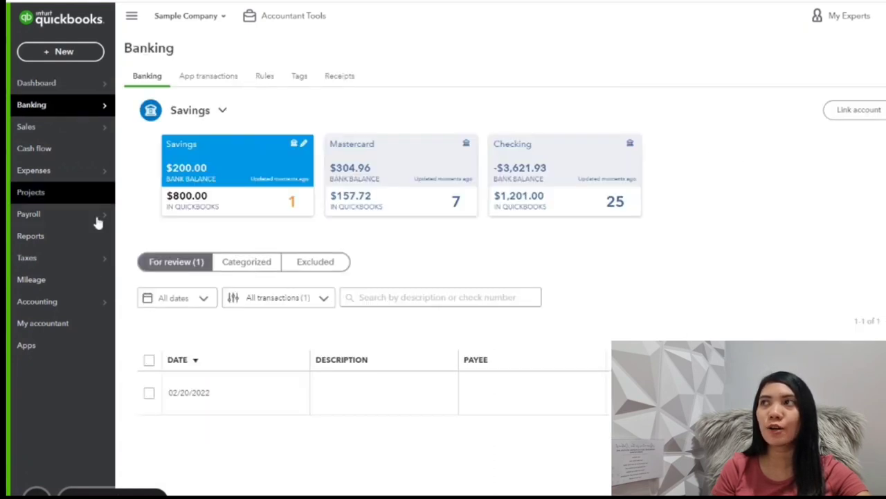
left_click(401, 296)
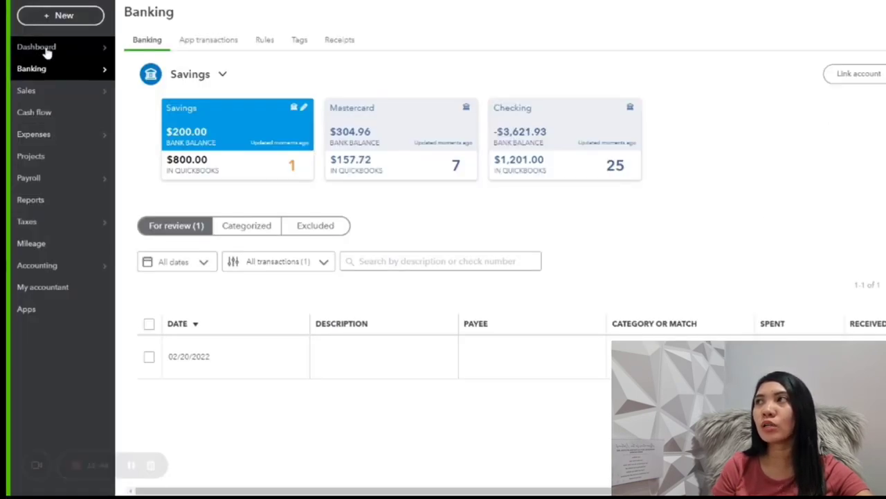
left_click(46, 52)
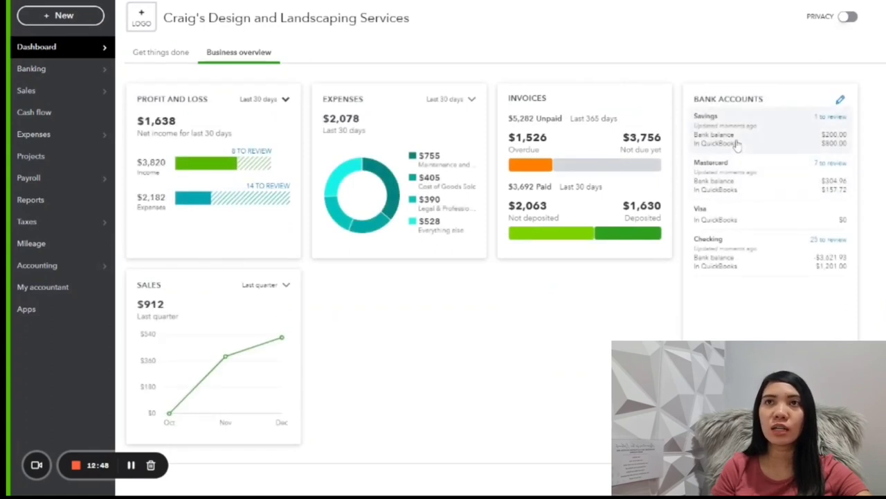
left_click(737, 143)
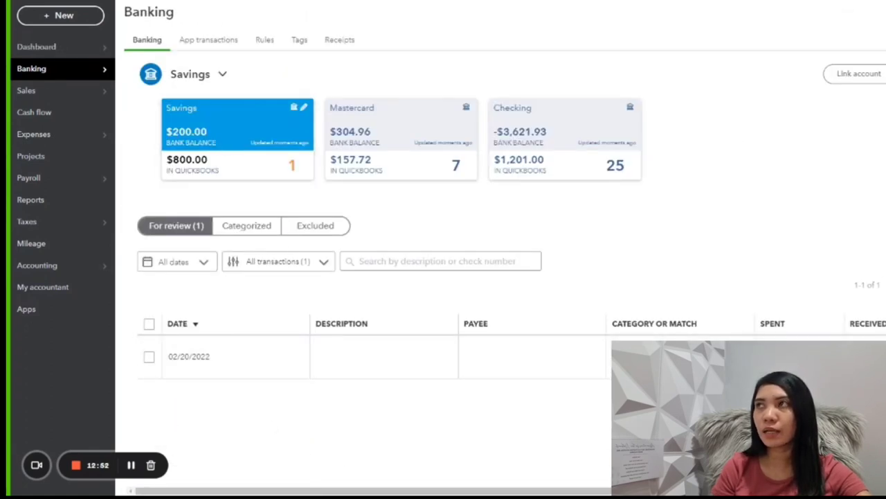
Switch to Xero, view the Business Bank Account's transactions alongside the QuickBooks Banking page, and switch to the Business Savings Account
key("ctrl+Tab")
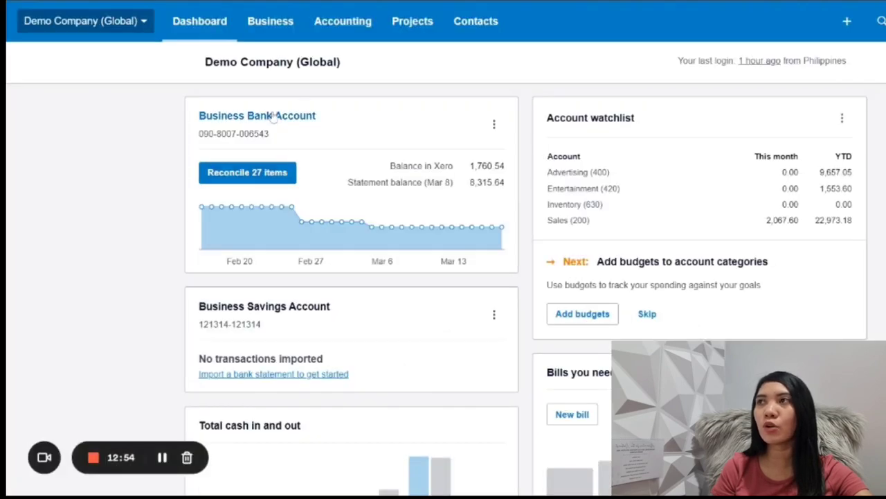
left_click(274, 115)
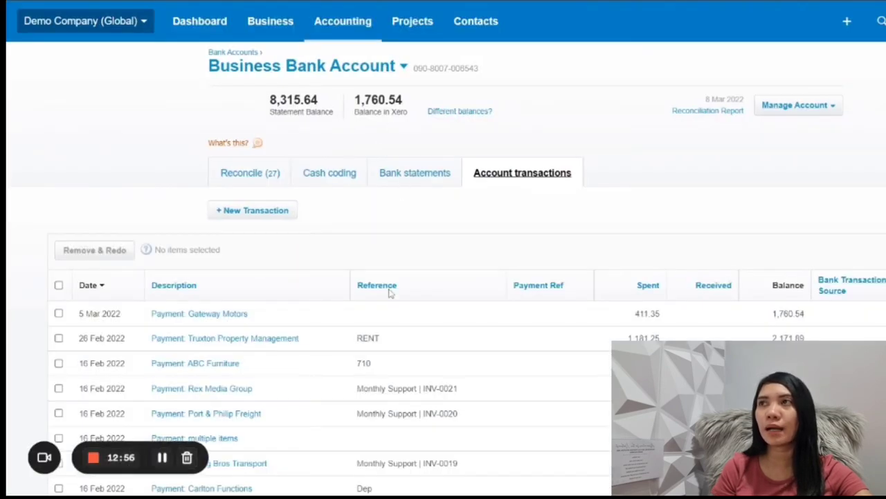
key("ctrl+Tab")
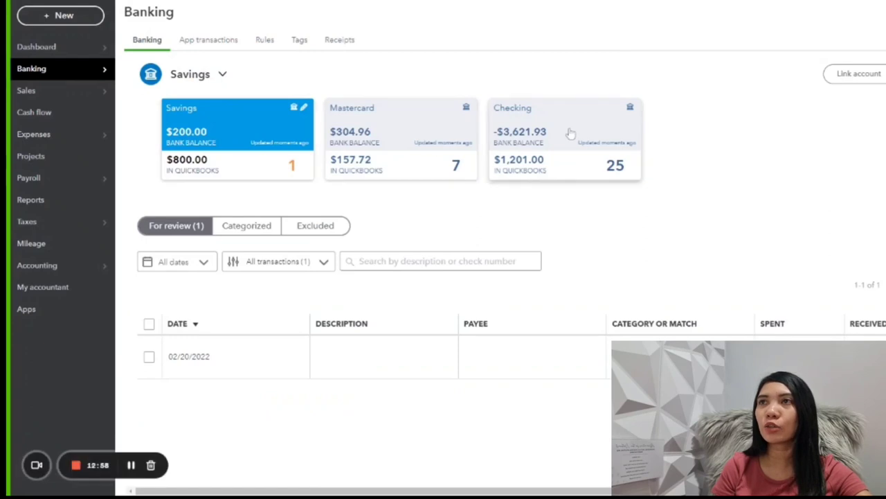
key("ctrl+Tab")
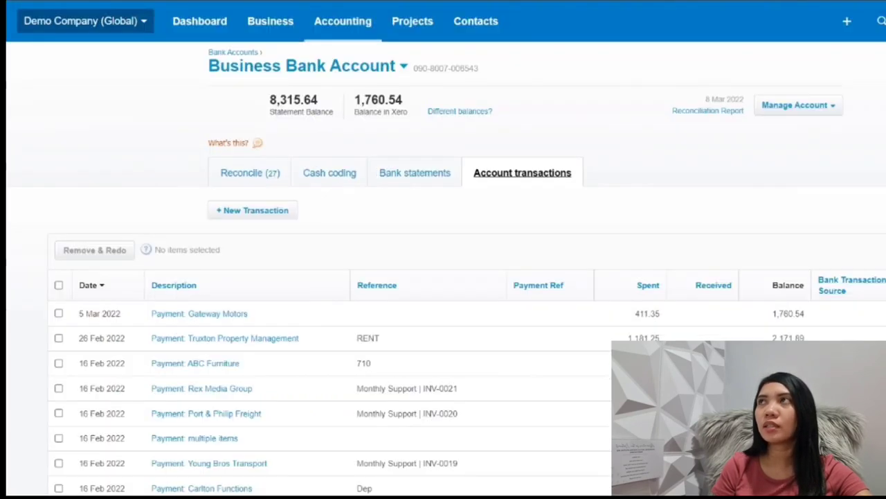
left_click(330, 69)
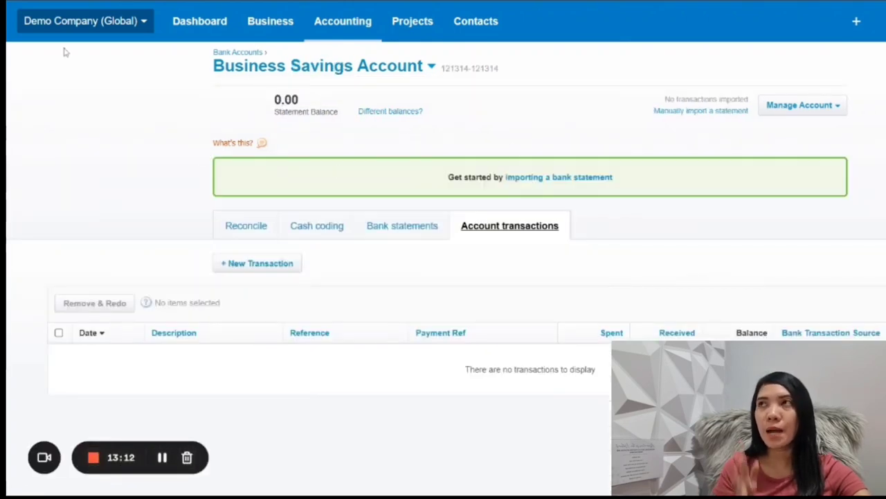
Switch to QuickBooks and view the categorized transactions for Savings and Checking, plus the excluded transactions for Checking
key("alt+Tab")
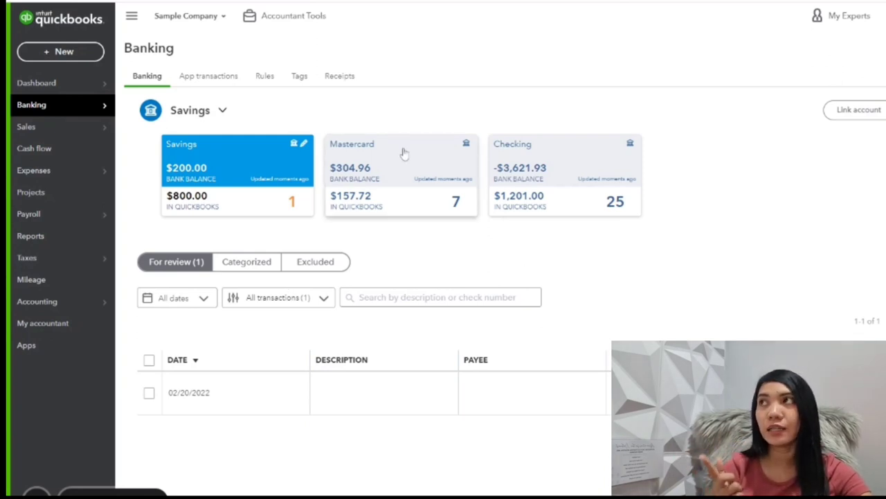
left_click(268, 270)
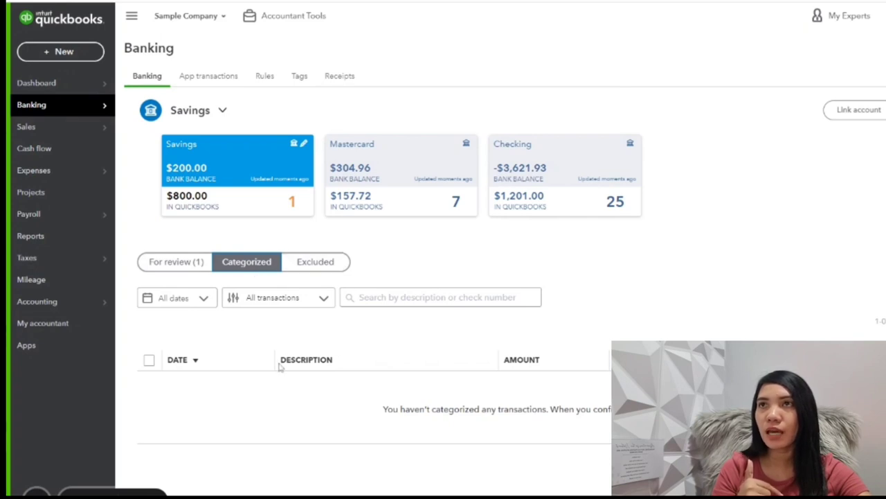
left_click(569, 157)
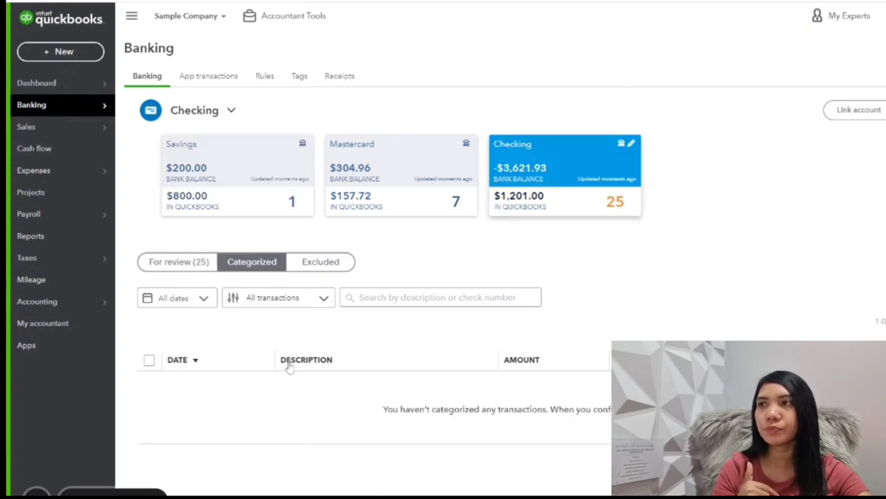
left_click(317, 267)
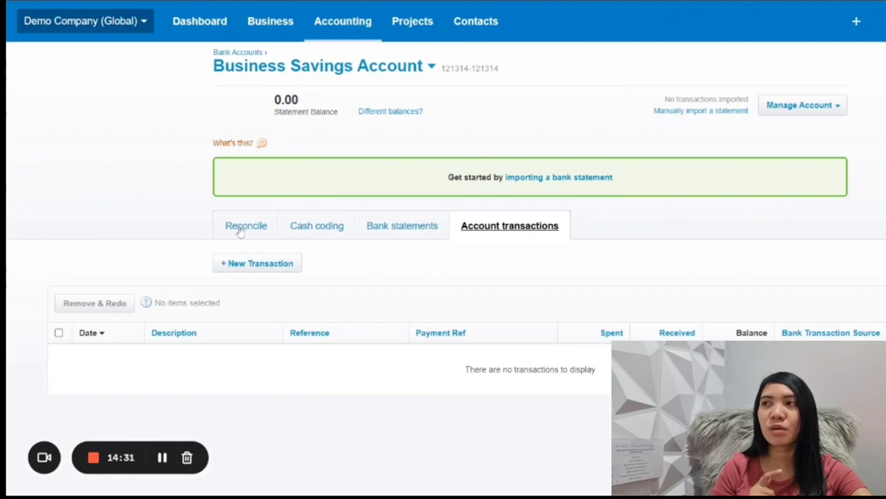
In Xero, open the Reconcile view and switch it to the Business Bank Account
left_click(239, 228)
left_click(312, 69)
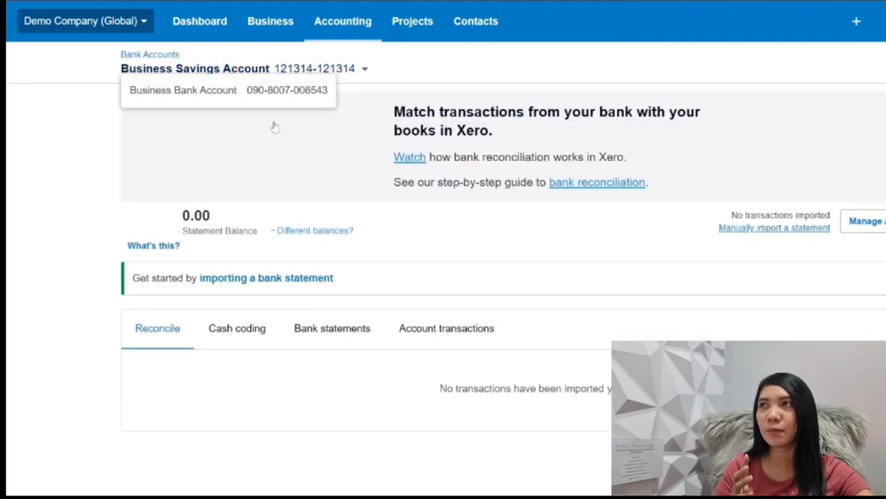
left_click(277, 92)
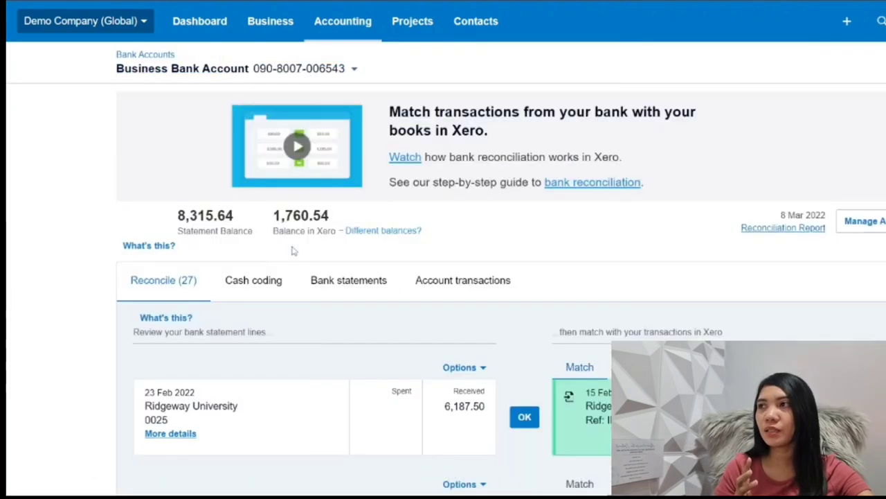
Open cash coding for the Business Bank Account and sort its lines by description, date, payee and reference in turn
left_click(263, 296)
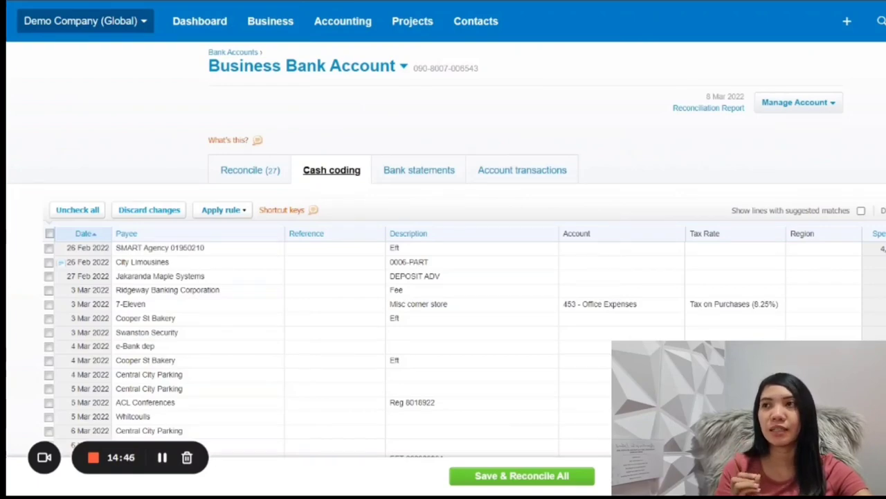
left_click(407, 235)
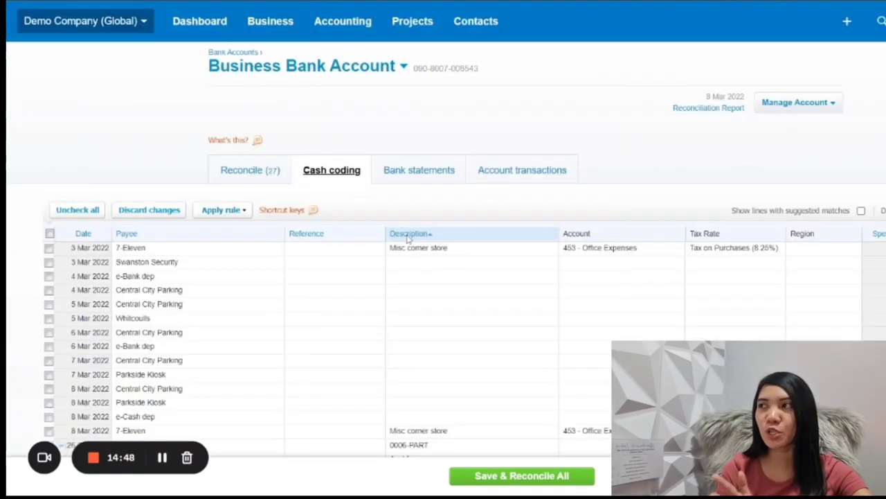
left_click(87, 234)
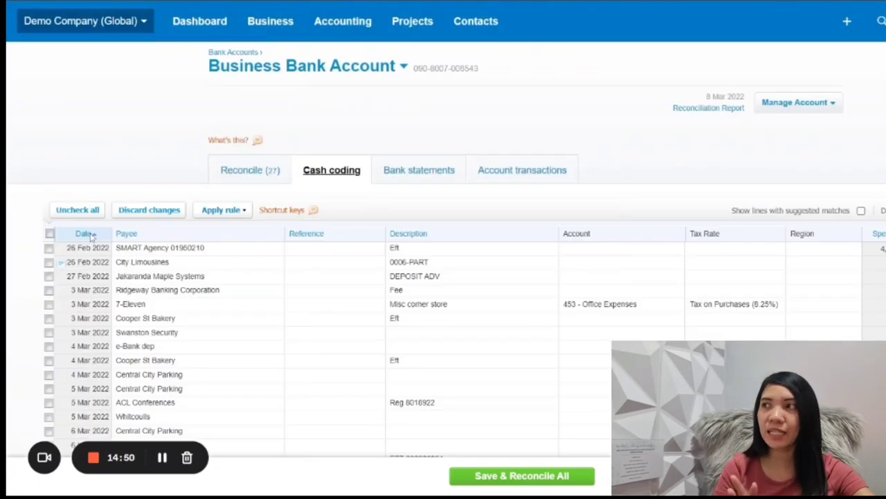
left_click(145, 236)
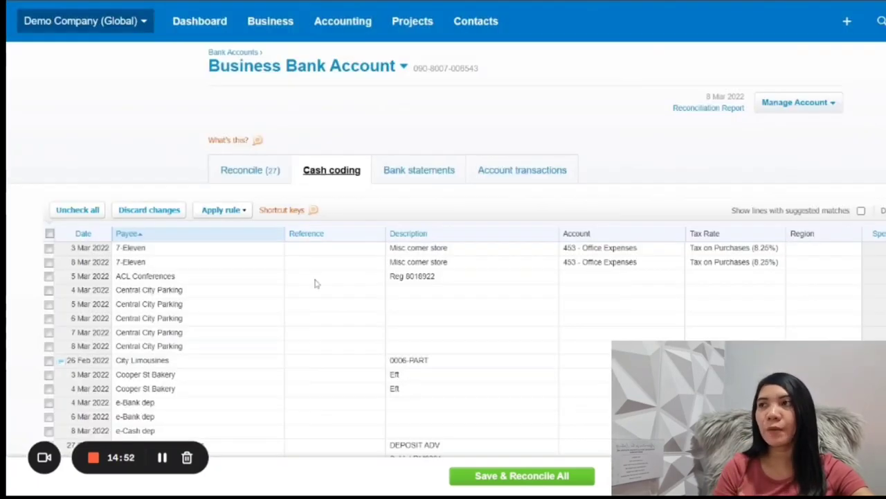
left_click(307, 235)
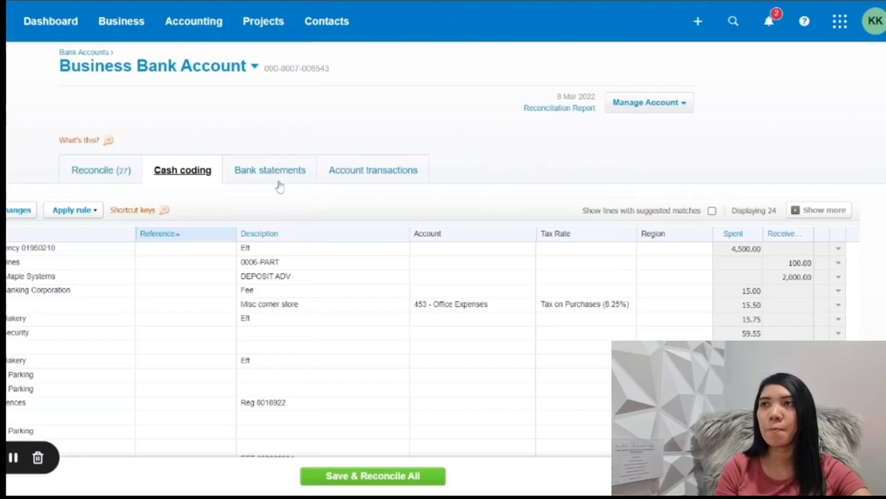
View the Business Bank Account's bank statement lines and its account transactions
left_click(278, 183)
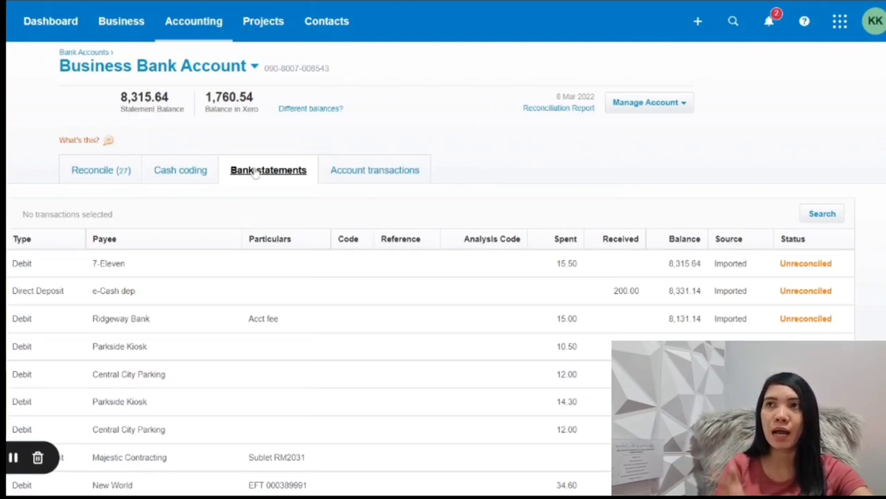
left_click(401, 179)
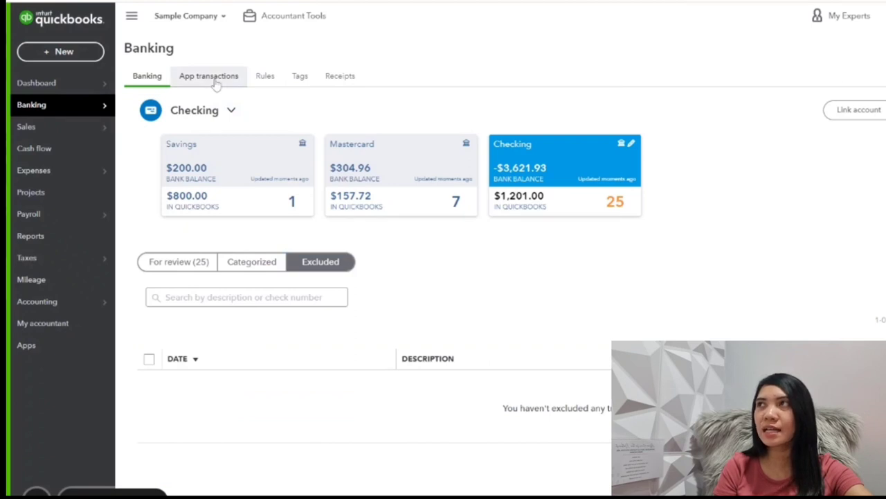
Look through the App transactions, Rules, Tags and Receipts sections of QuickBooks banking, and return to the bank transactions
left_click(217, 84)
left_click(265, 82)
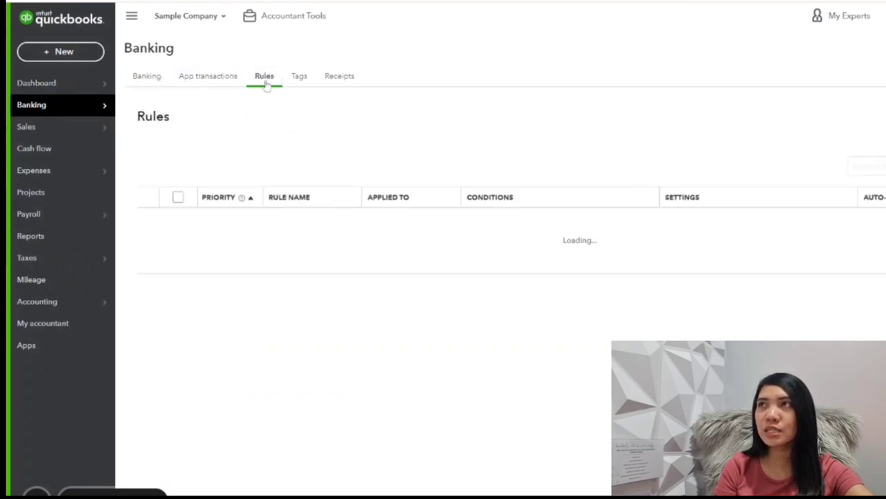
left_click(300, 82)
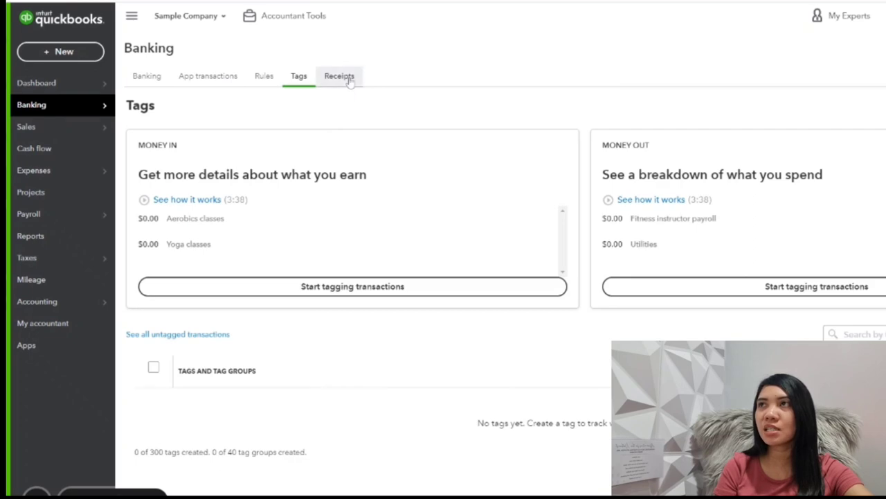
left_click(340, 87)
left_click(153, 90)
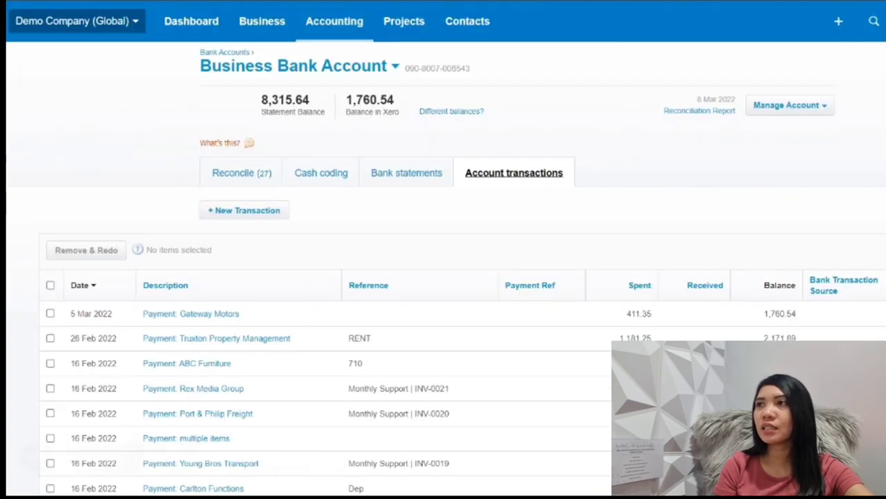
Compare the Business Bank Account's reconciliation list in Xero with the Checking transactions for review in QuickBooks
left_click(237, 173)
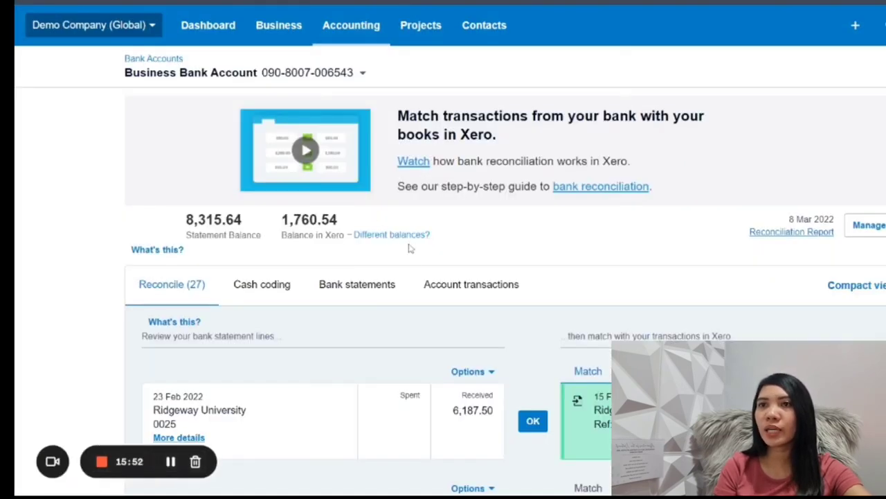
scroll(411, 250, "down", 3)
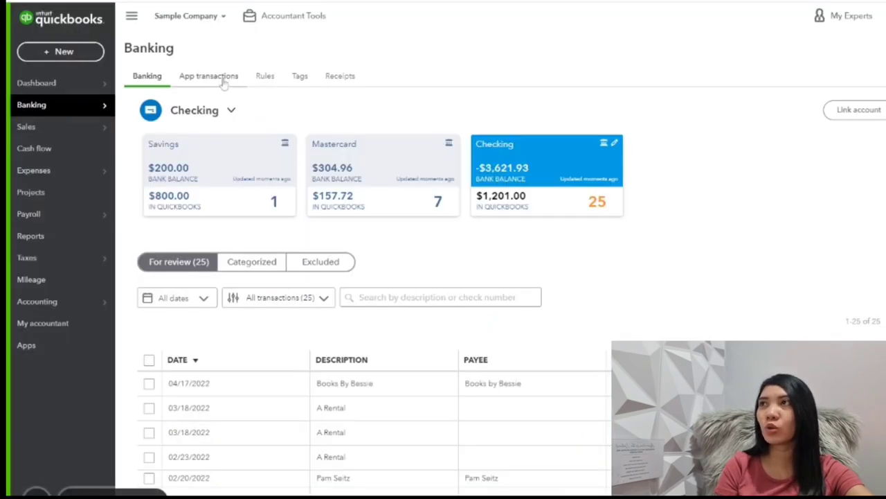
left_click(265, 77)
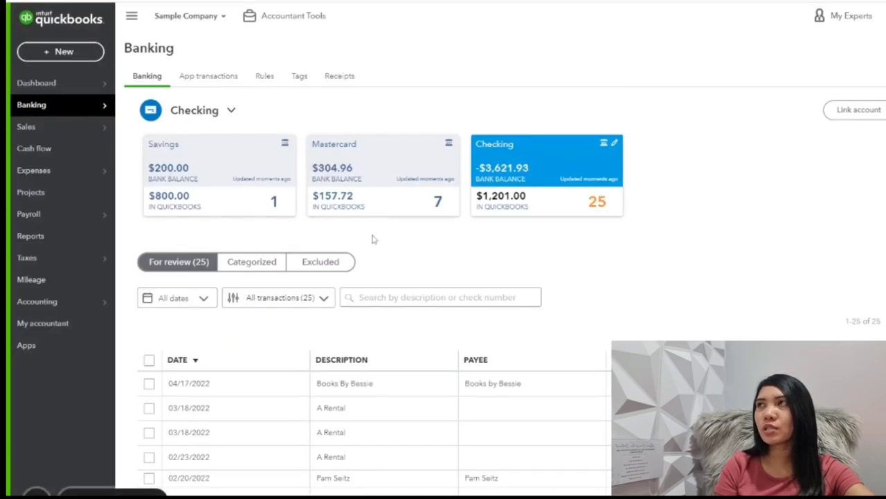
scroll(466, 335, "down", 3)
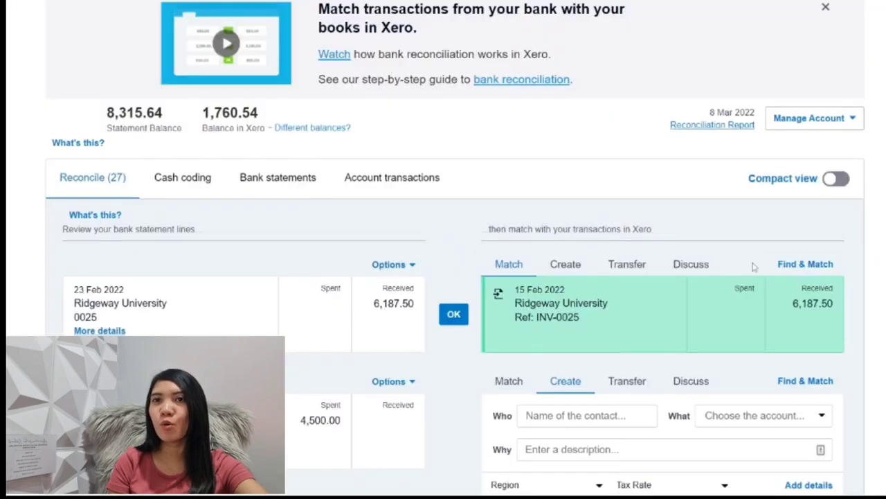
scroll(734, 326, "down", 2)
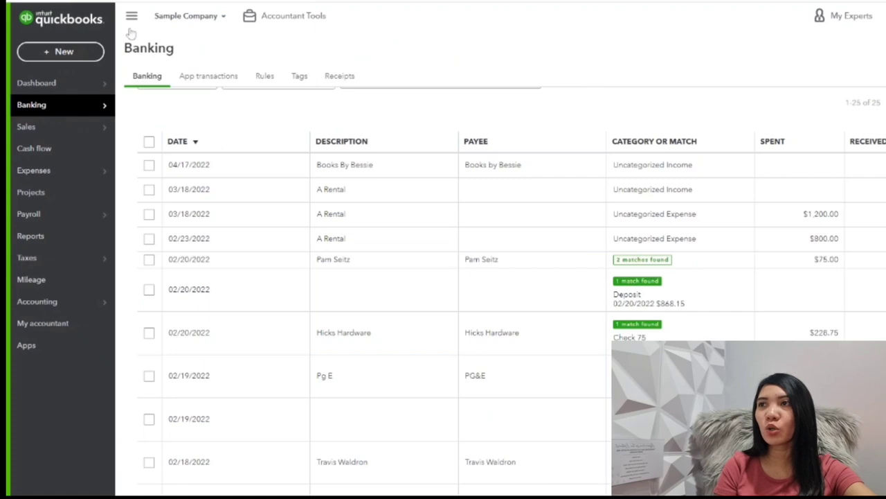
In Xero's reconciliation list, show more details of the Ridgeway University statement line dated 23 Feb 2022
scroll(318, 217, "up", 3)
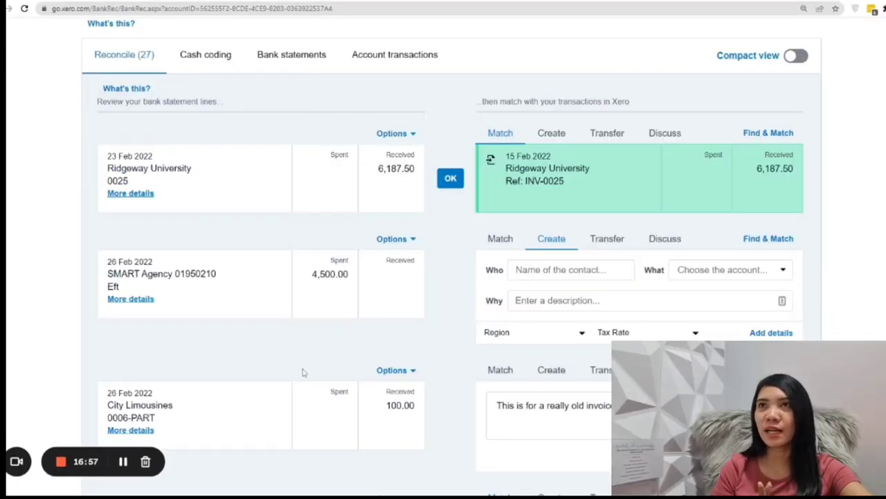
scroll(302, 373, "up", 1)
left_click(137, 244)
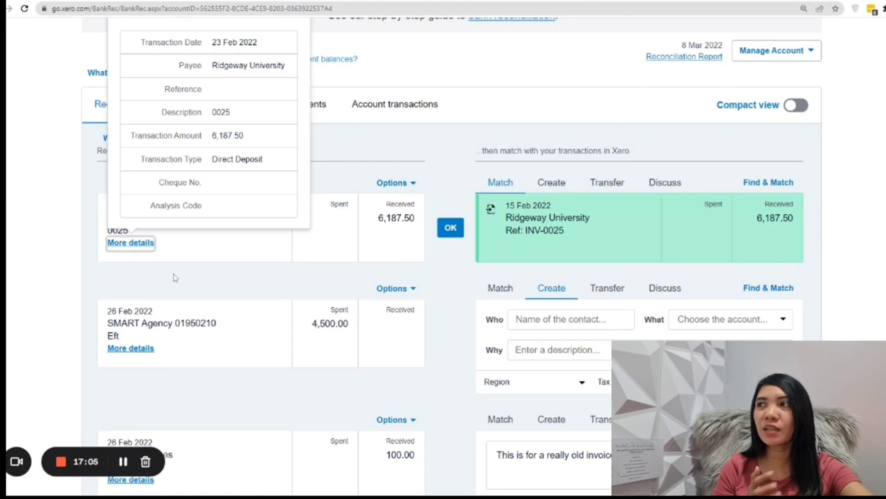
Switch to QuickBooks and look through the Checking transactions for review, including their payee and category or match columns
scroll(198, 166, "up", 2)
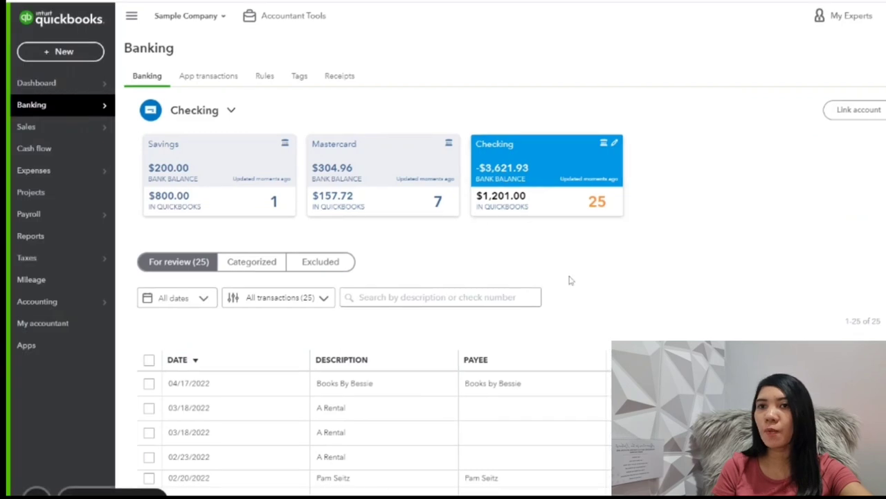
scroll(574, 289, "down", 3)
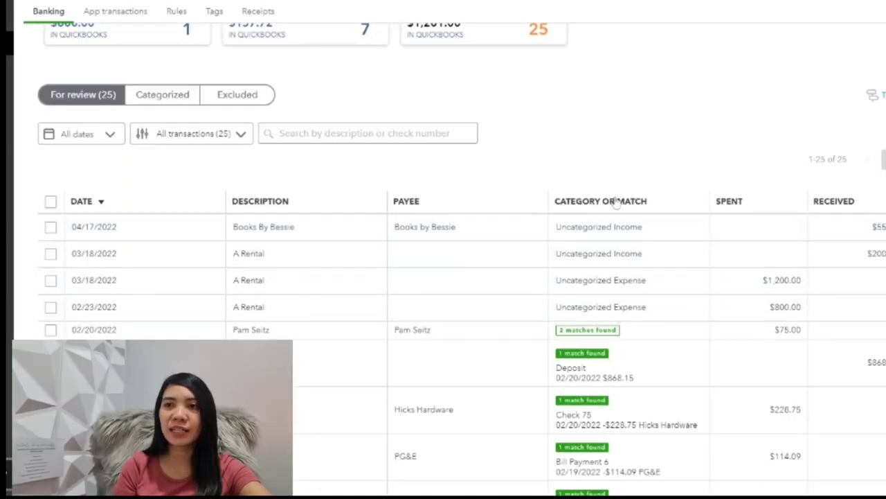
scroll(619, 250, "down", 3)
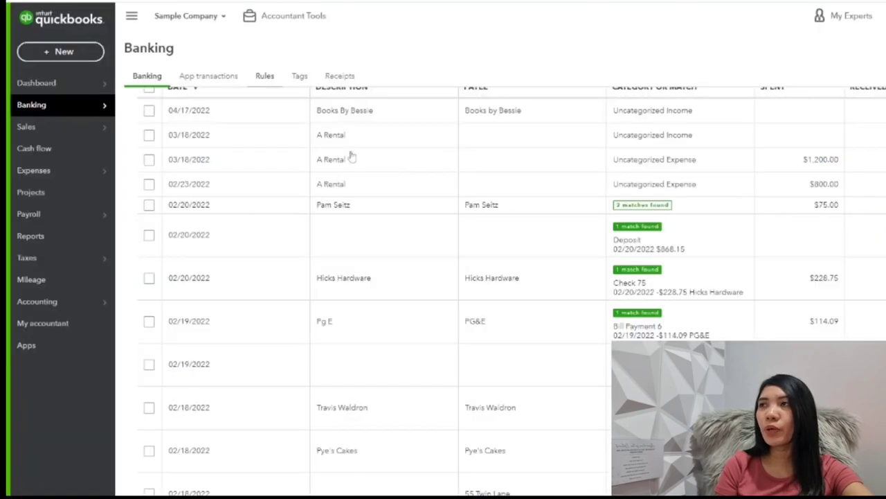
scroll(514, 304, "up", 3)
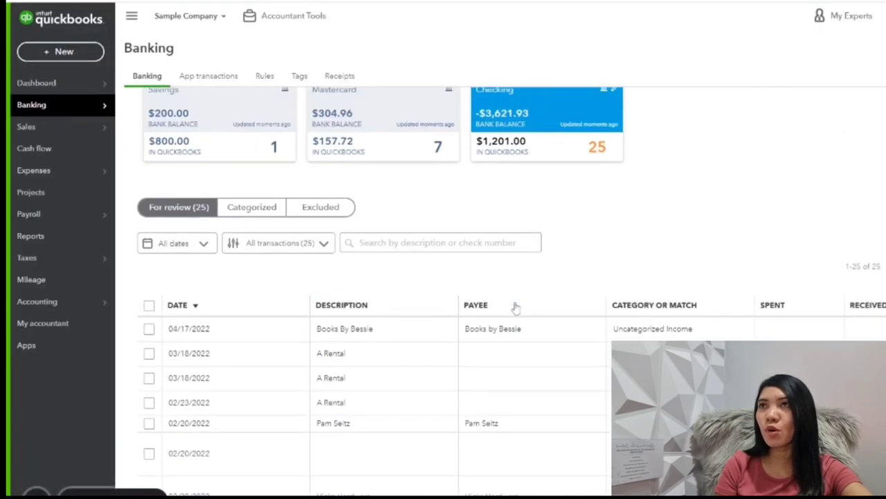
scroll(514, 304, "up", 1)
scroll(263, 346, "down", 1)
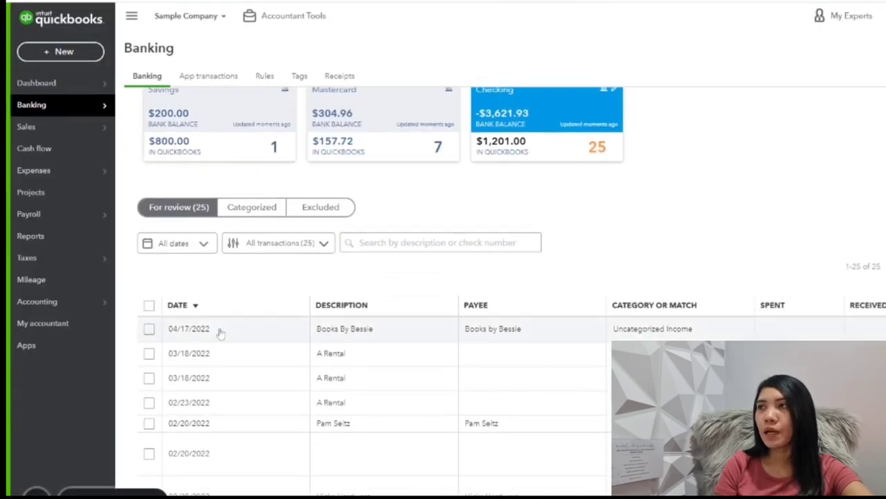
Sort the Checking transactions for review by description and look through the sorted list
left_click(344, 306)
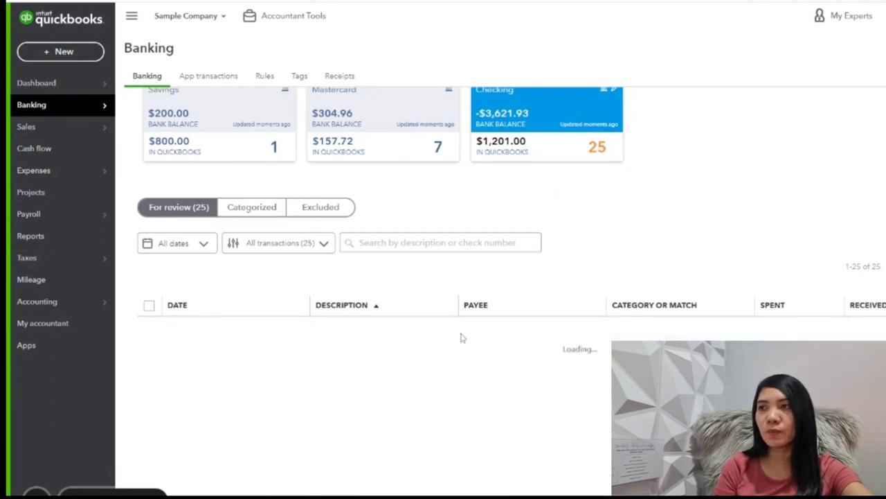
scroll(363, 346, "down", 3)
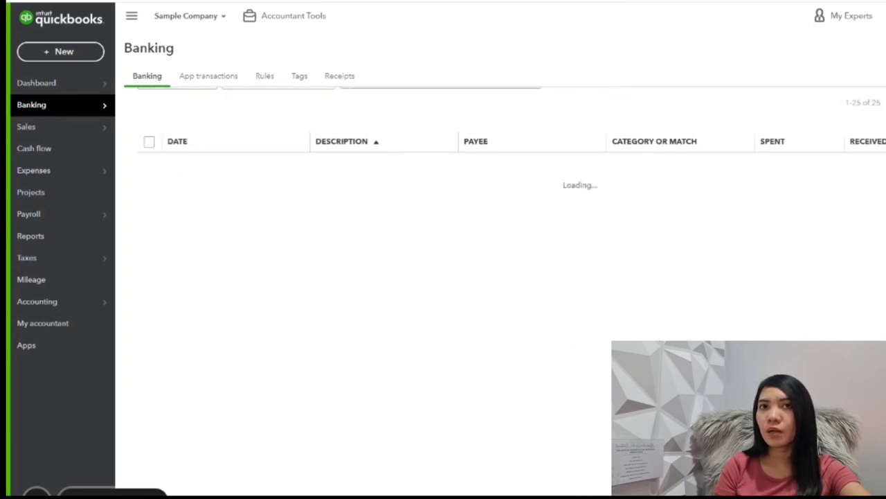
scroll(444, 277, "down", 10)
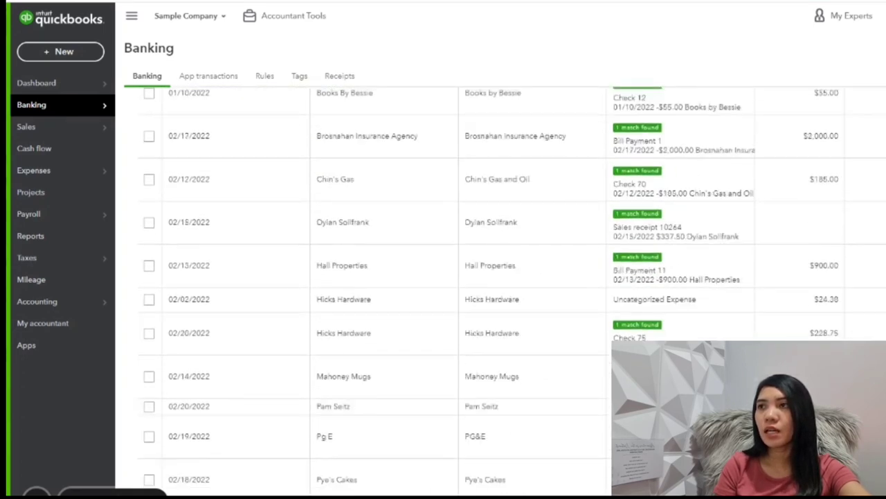
scroll(443, 277, "down", 3)
scroll(443, 277, "up", 5)
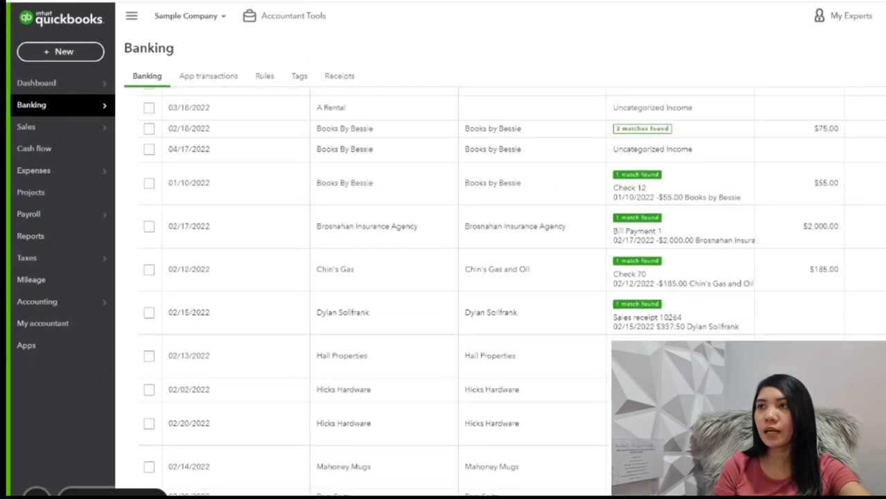
Select the 02/02/2022 and 02/20/2022 Hicks Hardware transactions and view the transaction type options for updating them together
left_click(149, 390)
left_click(149, 423)
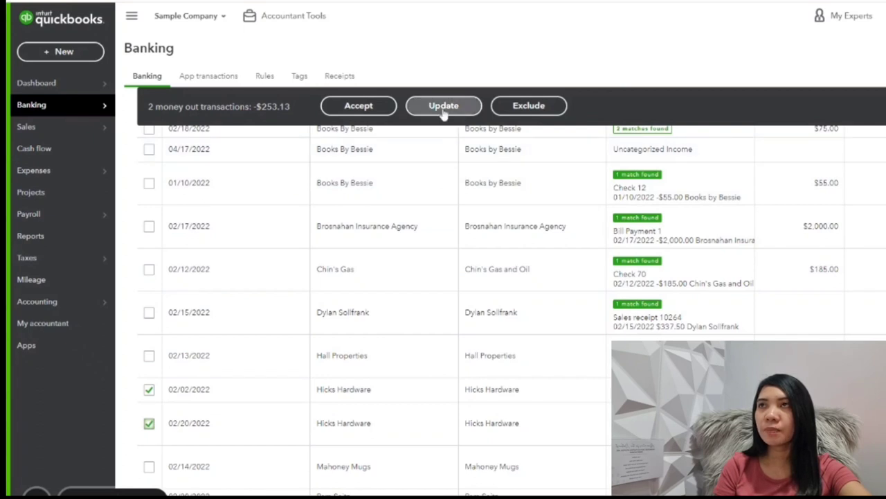
left_click(149, 390)
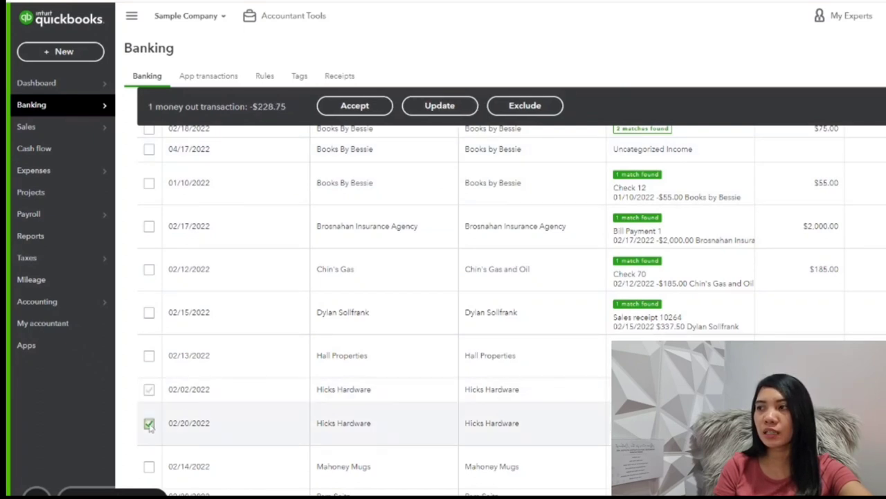
left_click(149, 424)
left_click(149, 389)
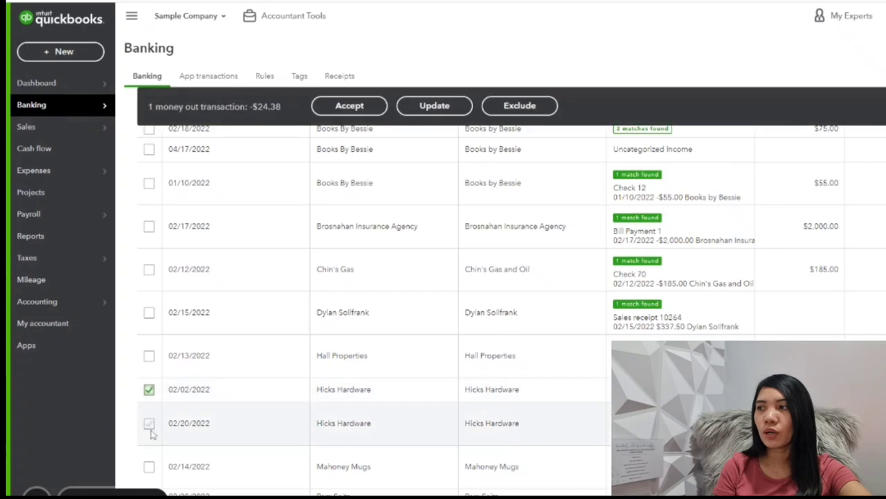
left_click(149, 424)
left_click(444, 106)
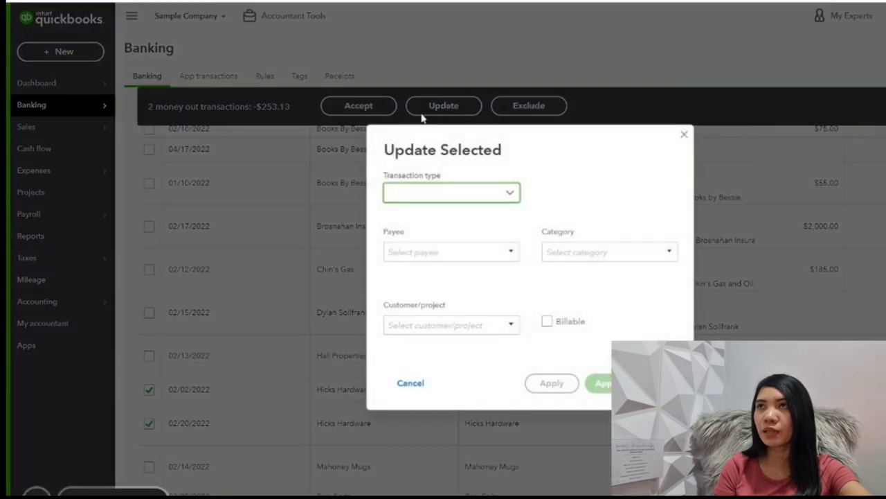
left_click(489, 200)
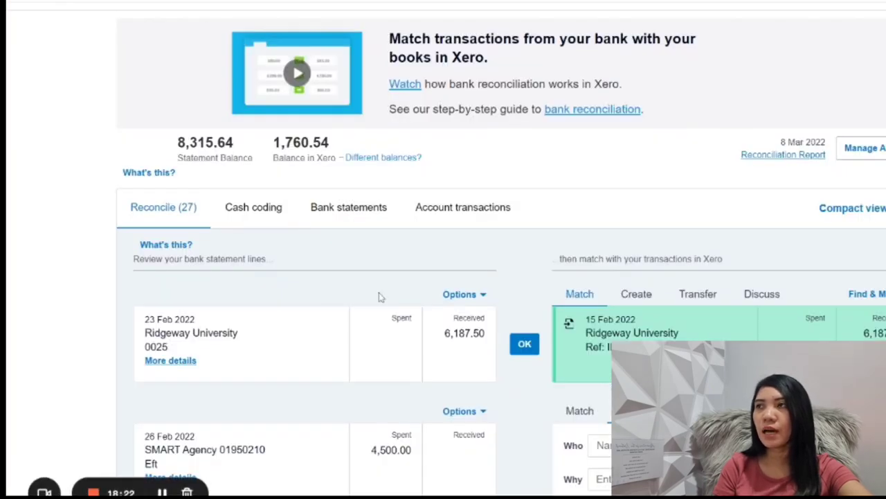
Open Cash coding for the Business Bank Account in Xero, and close the bulk update in QuickBooks without applying it
left_click(250, 216)
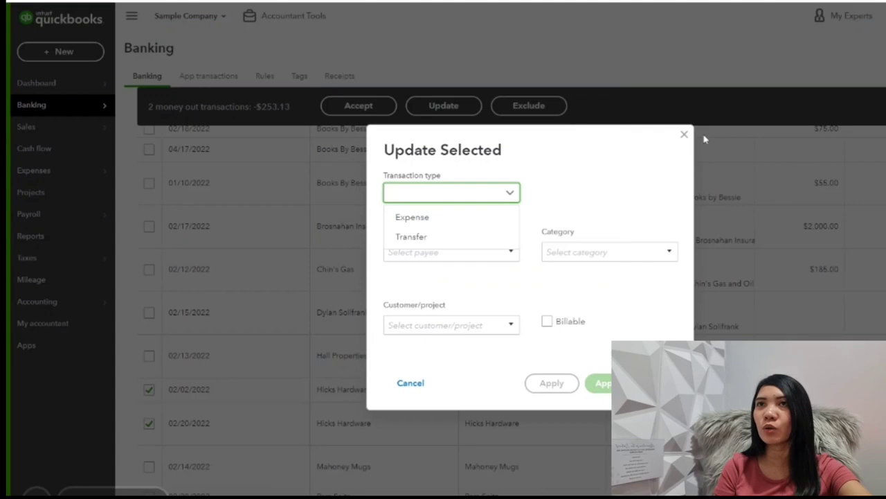
left_click(704, 139)
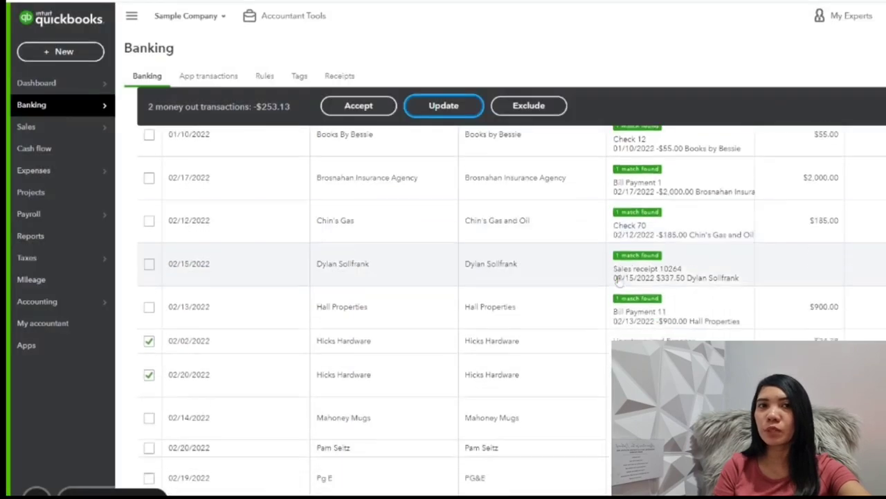
scroll(618, 279, "up", 5)
scroll(619, 280, "up", 2)
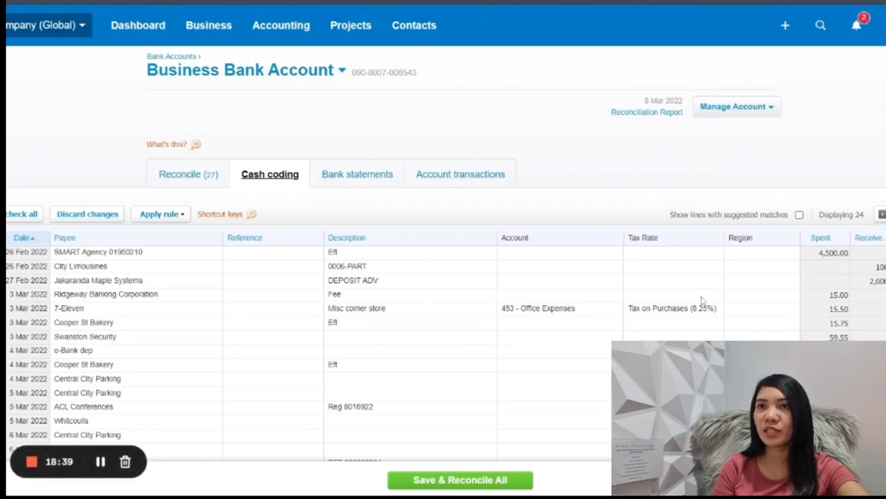
In Xero's cash coding grid, open the City Limousines line's tax rate cell and the SMART Agency line's account cell
scroll(765, 270, "down", 3)
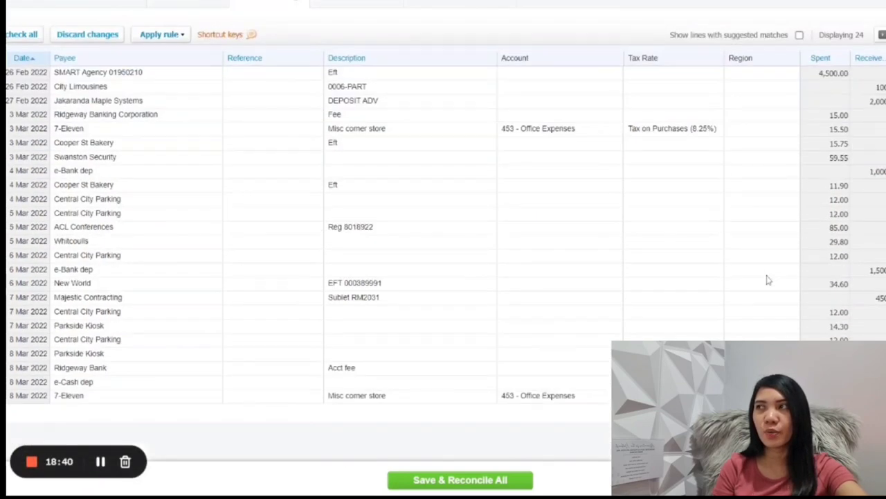
scroll(767, 279, "up", 3)
left_click(701, 253)
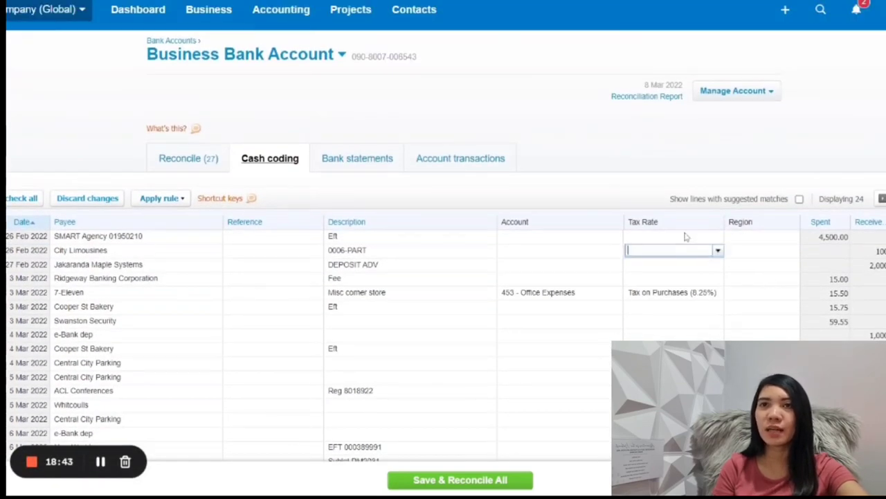
left_click(561, 242)
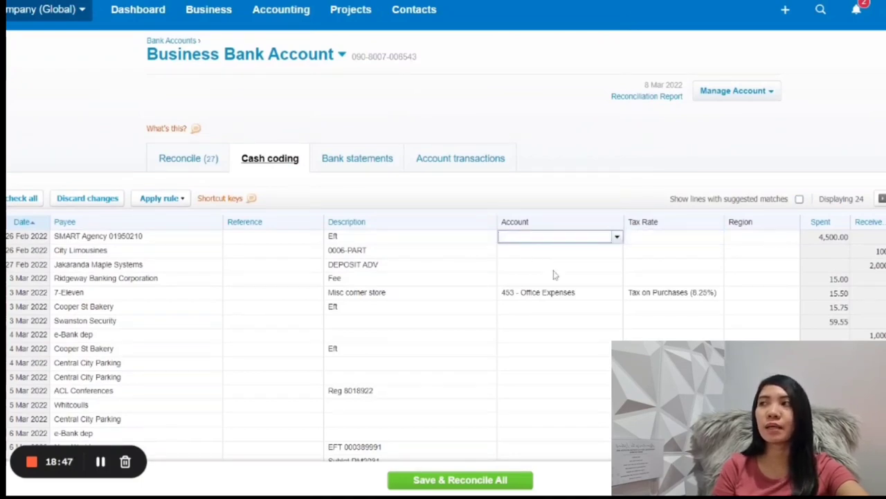
View the Business Bank Account's reconciliation list, and return to cash coding to read through all its statement lines
left_click(188, 159)
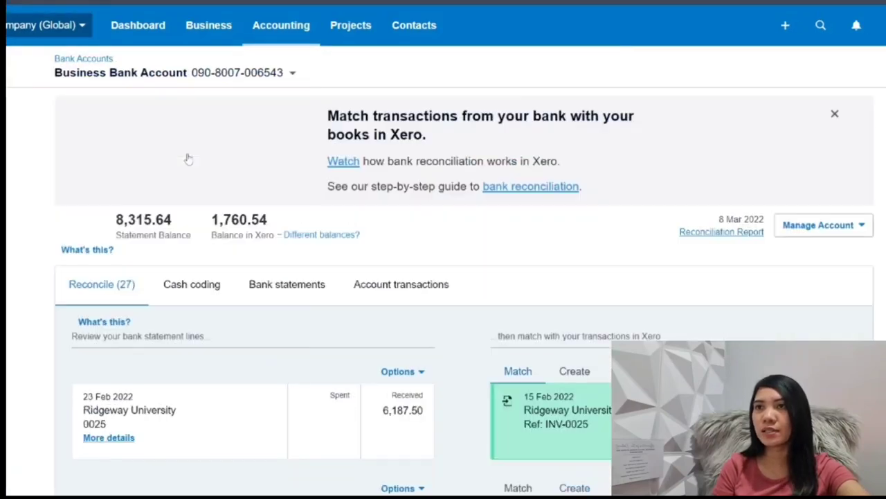
scroll(399, 337, "down", 2)
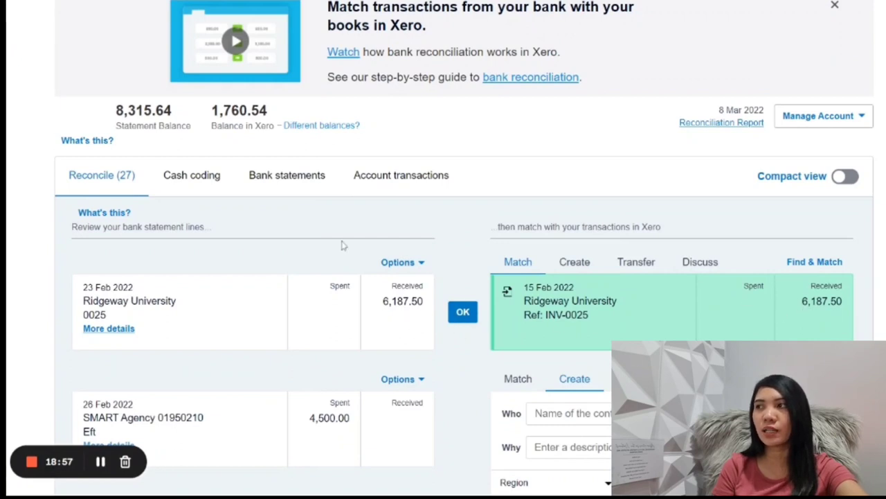
left_click(196, 179)
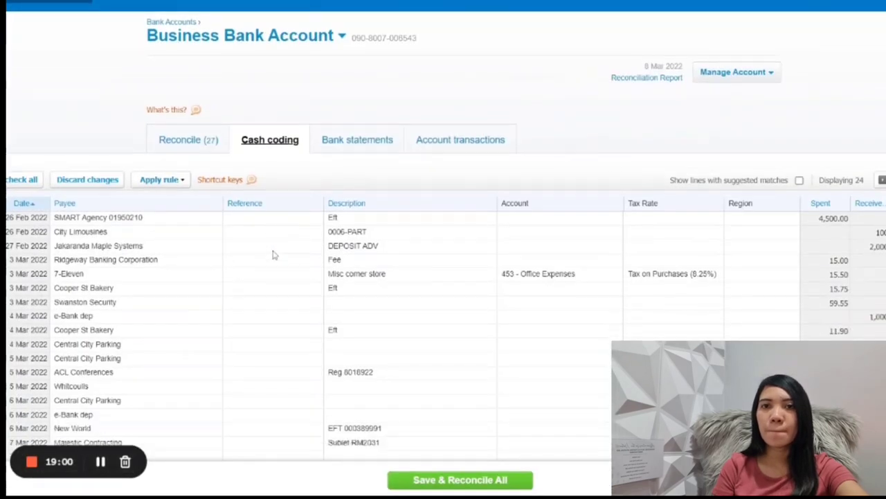
scroll(274, 255, "down", 3)
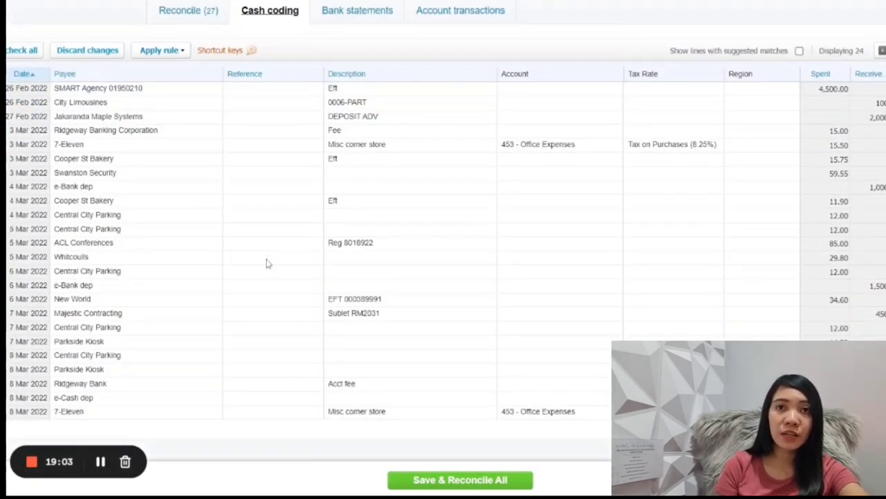
scroll(269, 260, "up", 2)
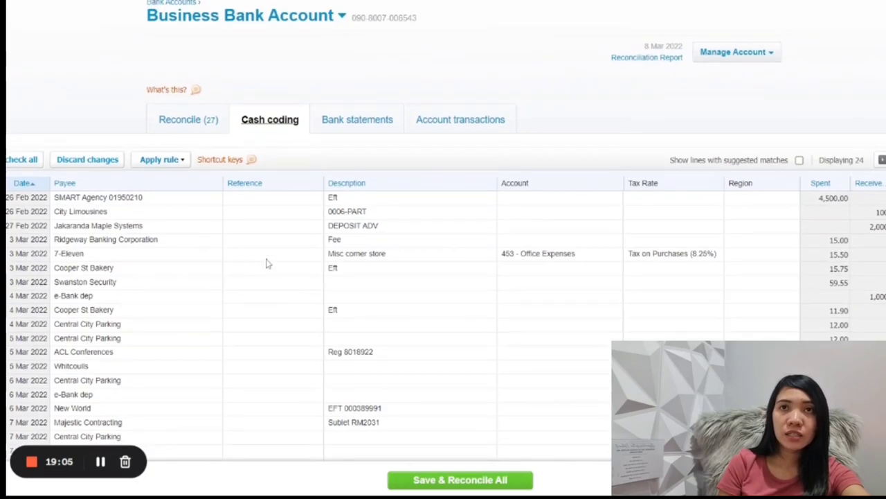
scroll(267, 263, "down", 3)
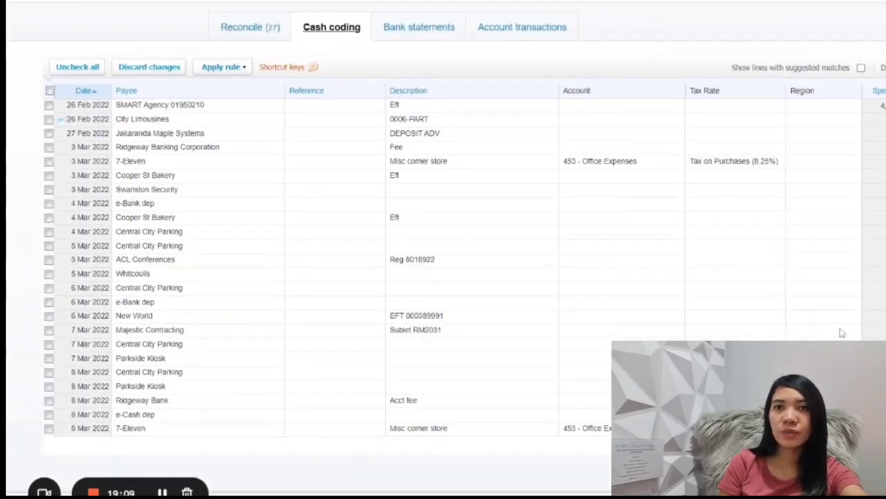
scroll(840, 333, "up", 1)
scroll(692, 291, "up", 3)
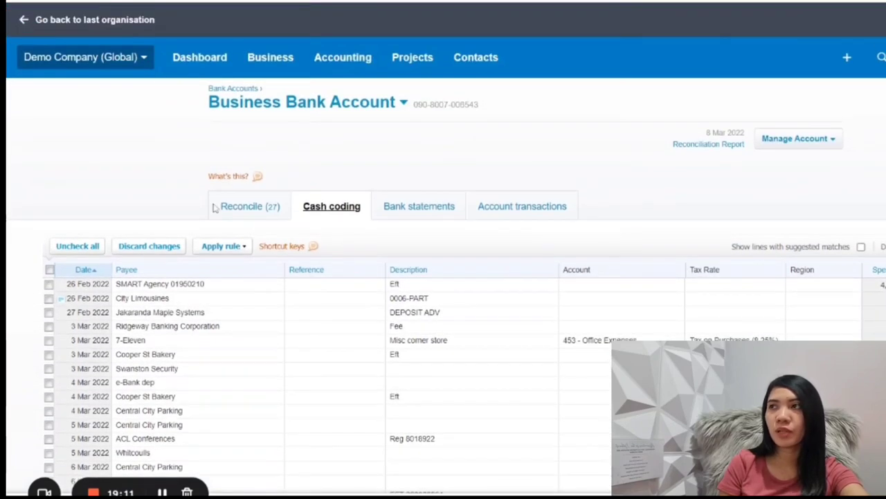
Look through the reconciliation list's statement lines together with their match, create and discuss entries
left_click(256, 207)
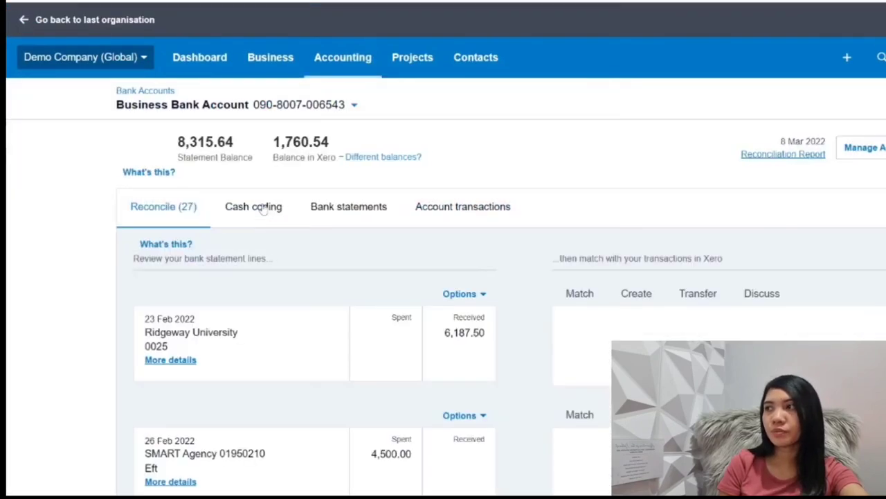
scroll(437, 298, "down", 6)
scroll(436, 312, "down", 2)
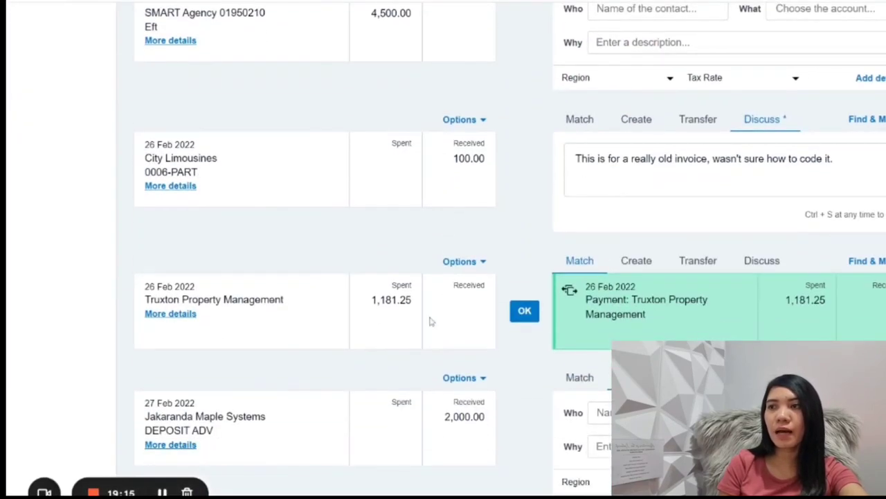
scroll(405, 293, "up", 5)
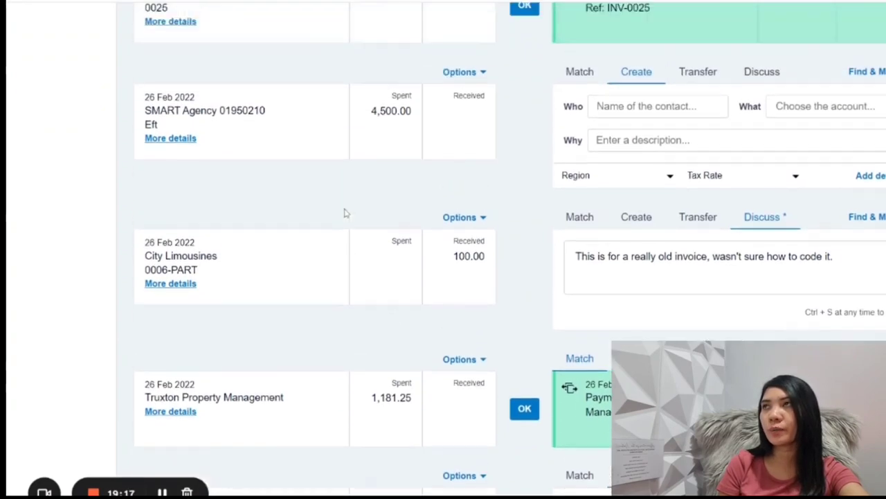
Reopen Xero's cash coding grid, and switch to QuickBooks to compare it with the Checking transactions for review
left_click(254, 97)
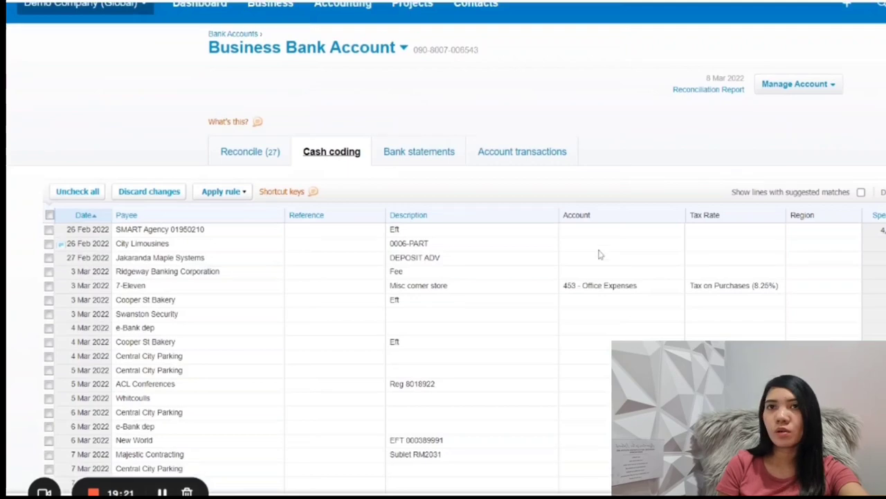
scroll(600, 311, "down", 2)
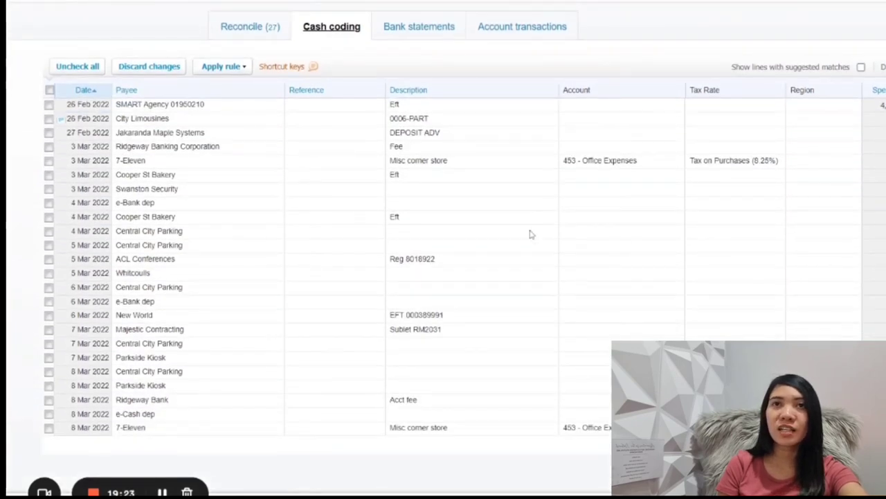
scroll(530, 234, "up", 3)
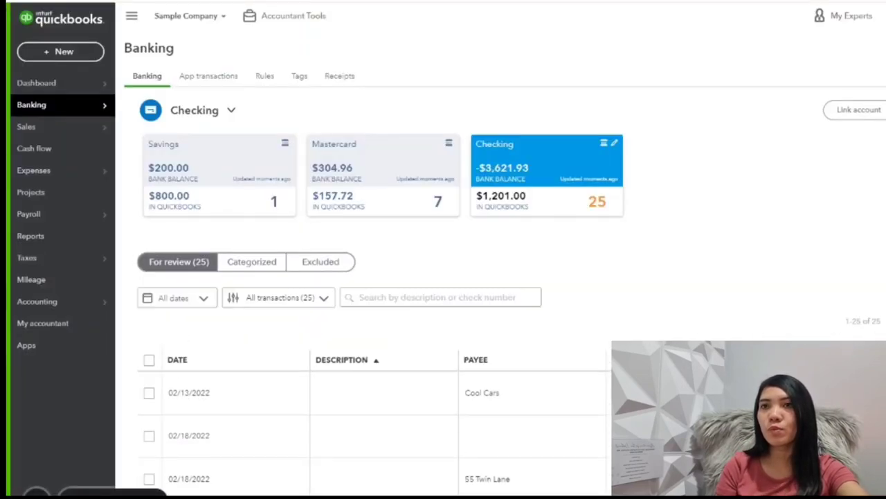
scroll(443, 372, "down", 2)
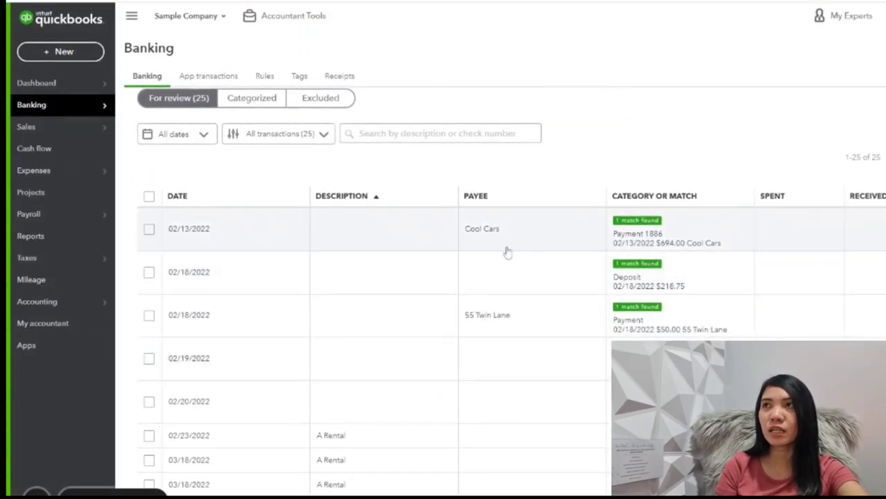
scroll(506, 250, "up", 1)
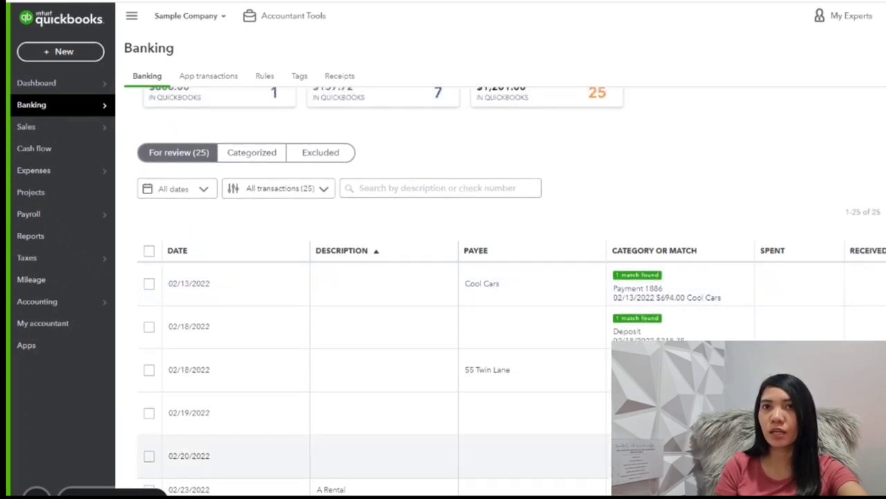
Expand the 02/23/2022 A Rental transaction under review and look through its available expense categories
scroll(443, 205, "down", 2)
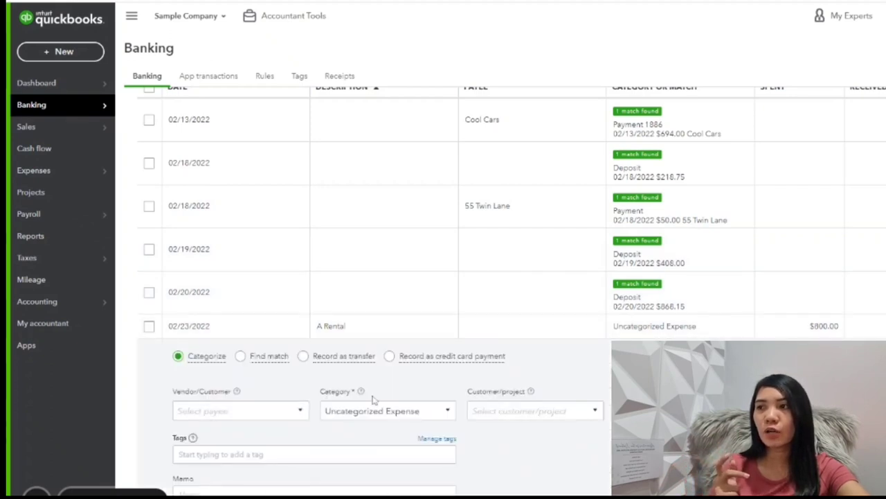
left_click(382, 410)
left_click(448, 411)
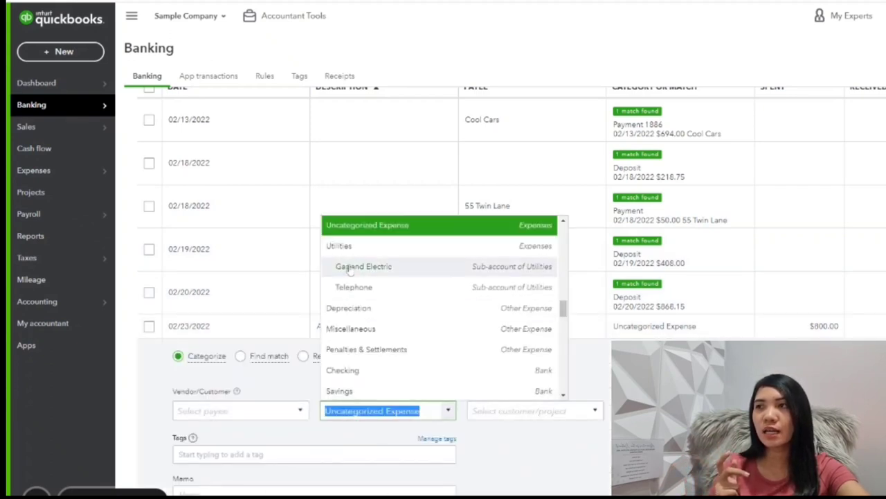
key("Escape")
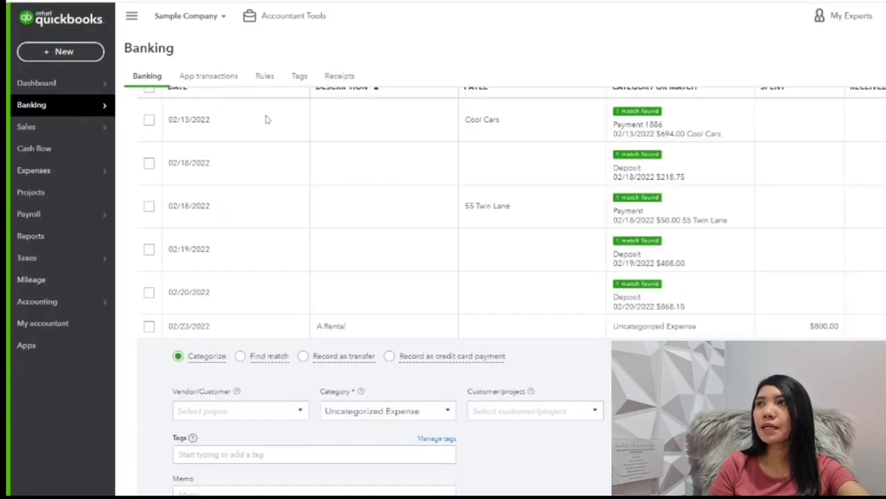
View the Checking account's categorized transactions, and return to the ones for review
scroll(412, 277, "up", 4)
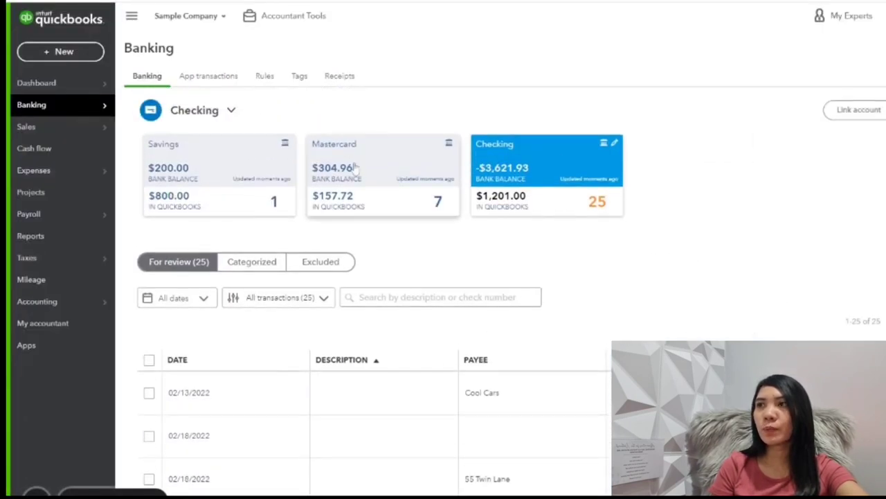
left_click(252, 263)
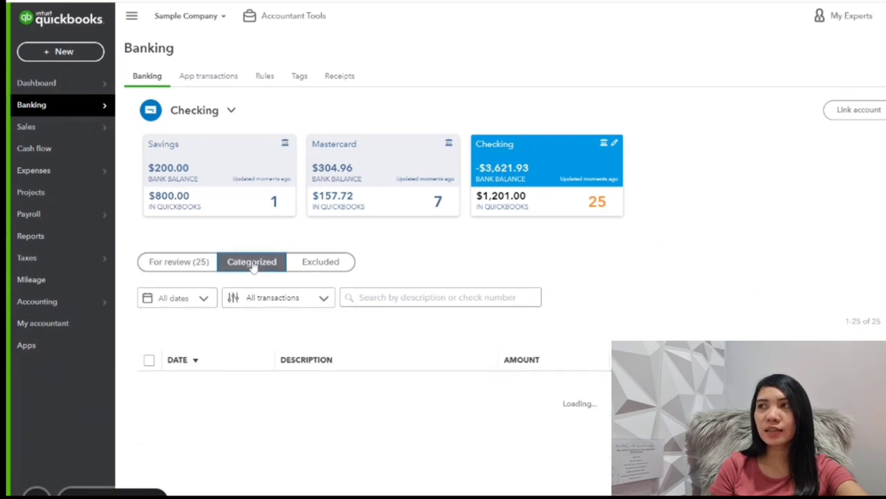
left_click(199, 263)
Match the 02/20/2022 and 02/19/2022 deposits and the 55 Twin Lane payment, and open the 02/20/2022 deposit from the categorized list
scroll(460, 296, "down", 5)
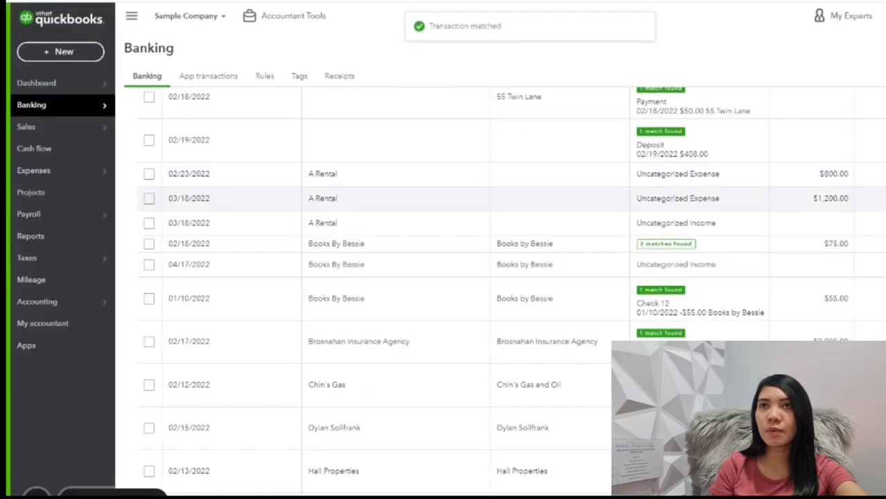
scroll(593, 296, "up", 4)
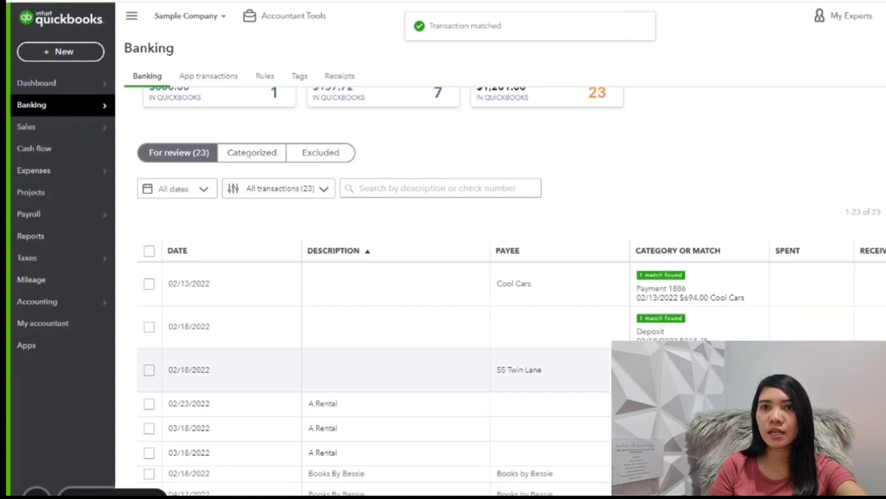
left_click(803, 360)
left_click(271, 158)
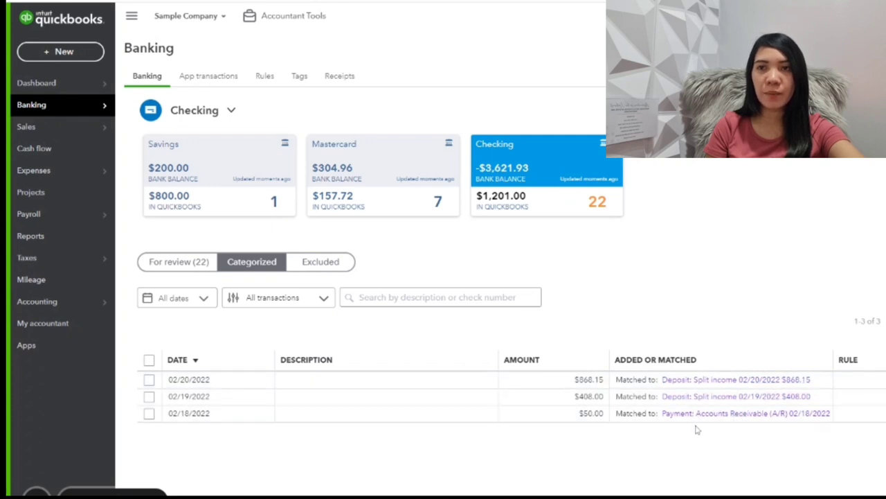
left_click(760, 381)
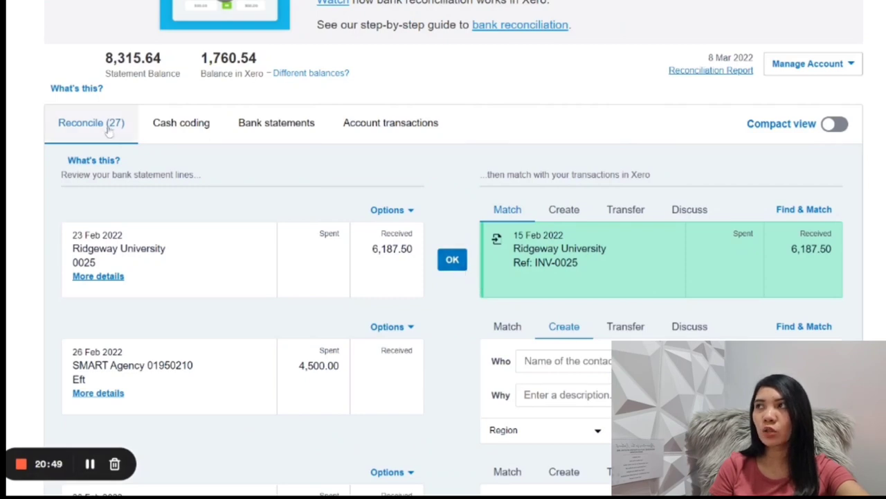
In Xero, reconcile the 23 Feb 2022 Ridgeway University line with INV-0025, and look through the account's bank statement lines
left_click(456, 259)
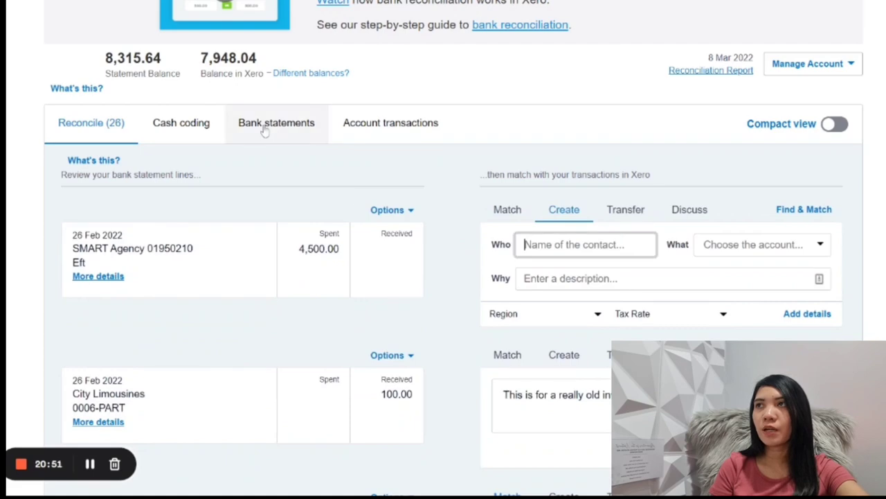
left_click(265, 131)
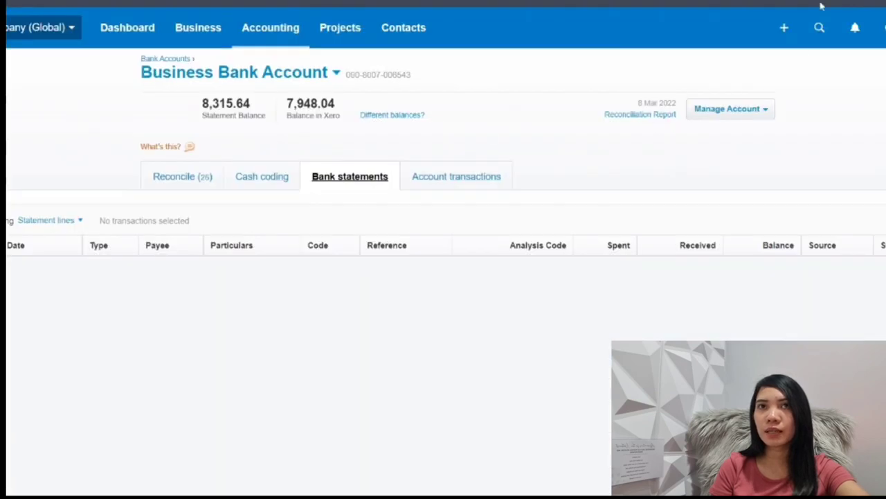
scroll(443, 277, "down", 10)
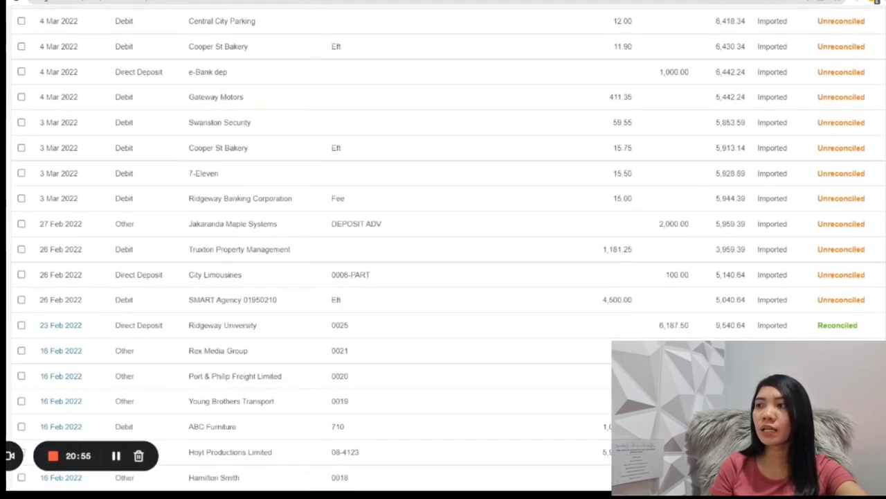
scroll(443, 277, "down", 5)
scroll(443, 277, "up", 4)
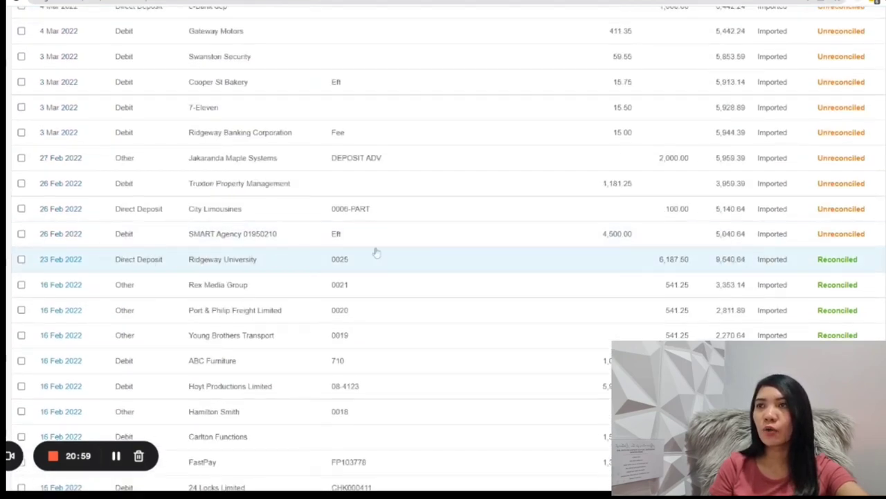
Open the reconciled Ridgeway University statement line's details and view the payment it was reconciled with
left_click(60, 262)
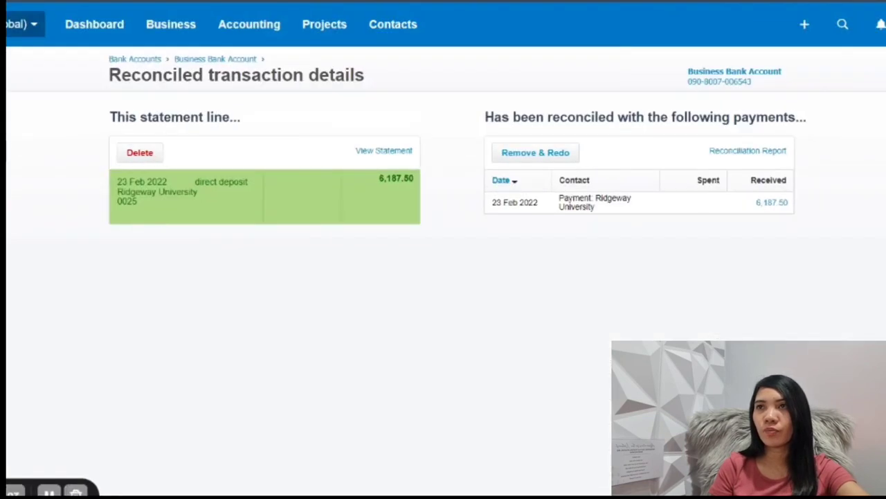
left_click(641, 213)
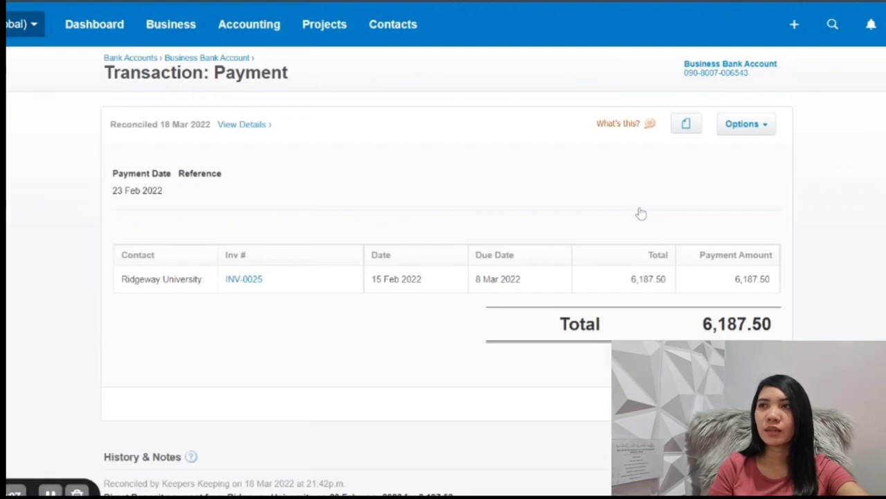
left_click(754, 263)
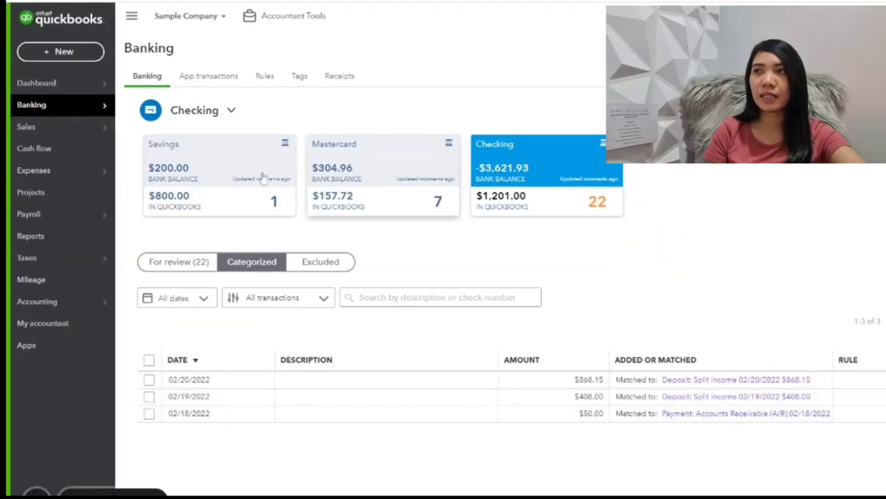
In QuickBooks, add the 02/23/2022 A Rental transaction with the category Rent or Lease, and open the categorized transactions
left_click(199, 262)
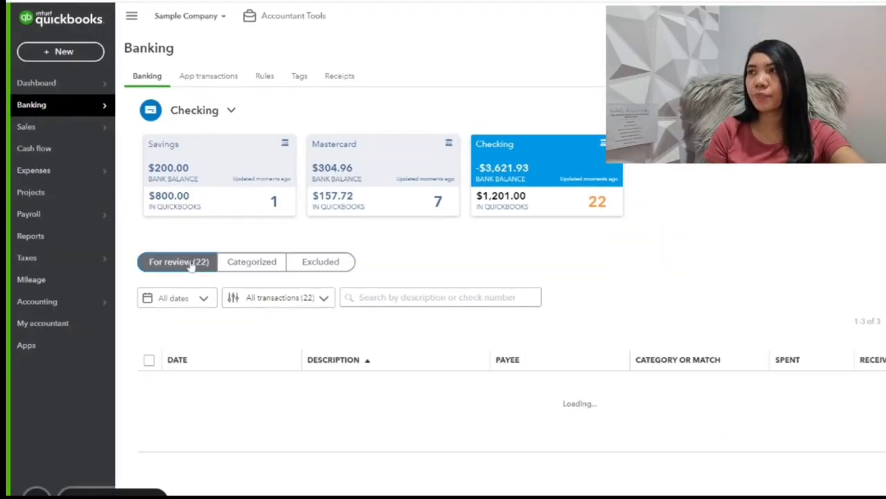
scroll(507, 388, "down", 3)
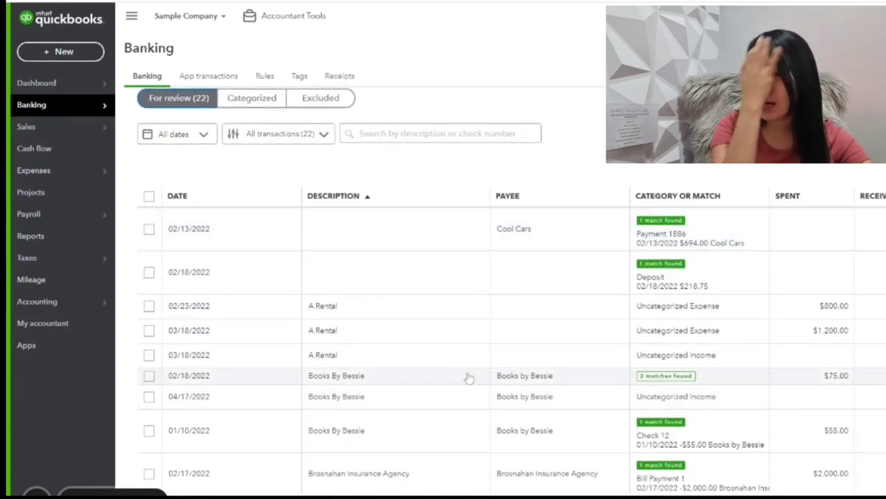
left_click(417, 312)
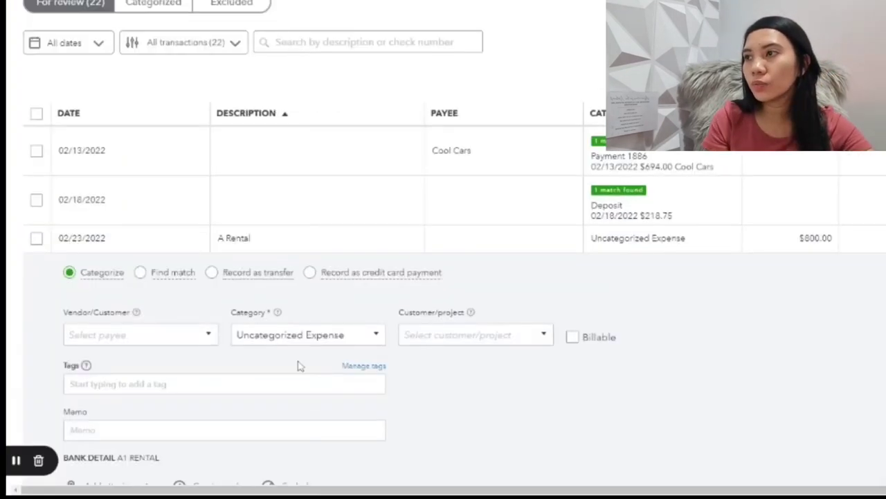
type("rent")
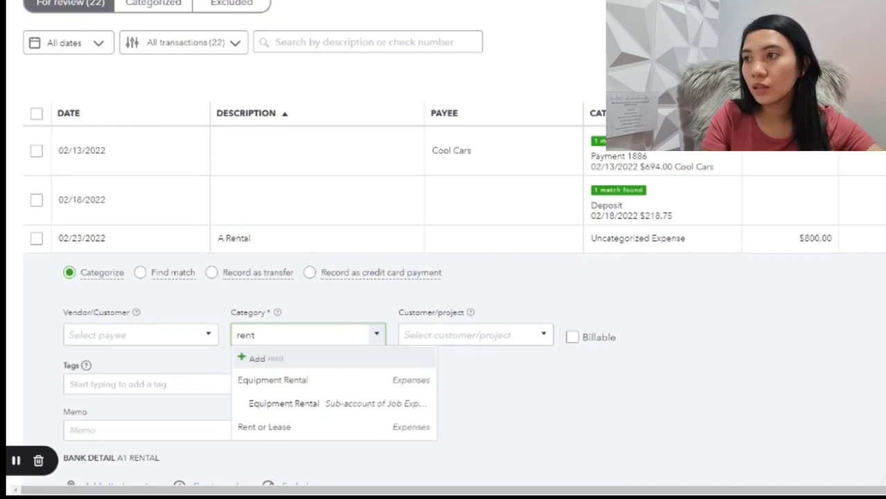
left_click(263, 426)
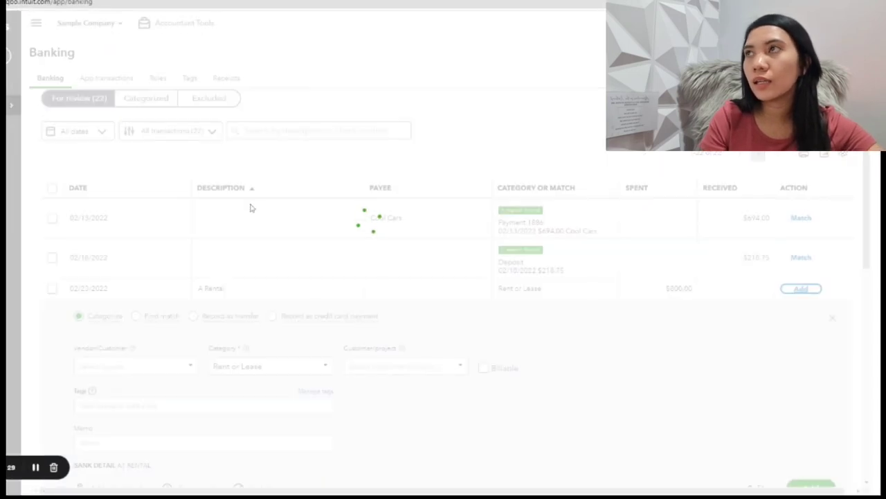
left_click(146, 98)
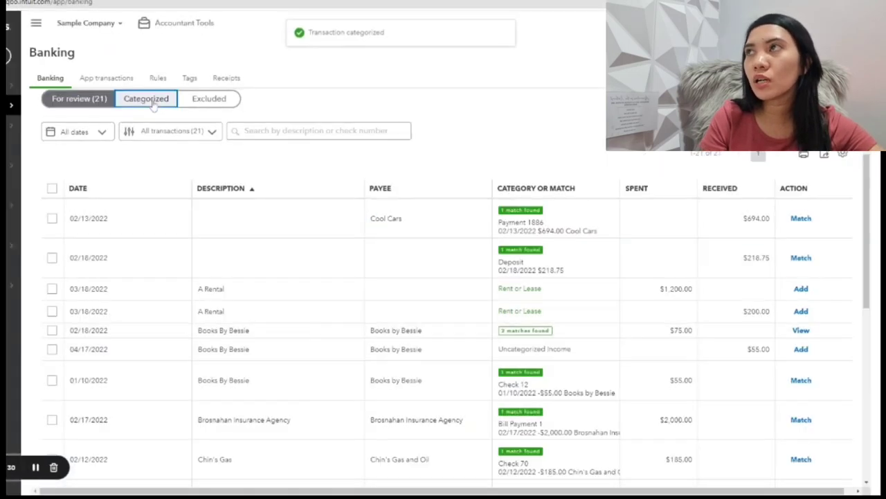